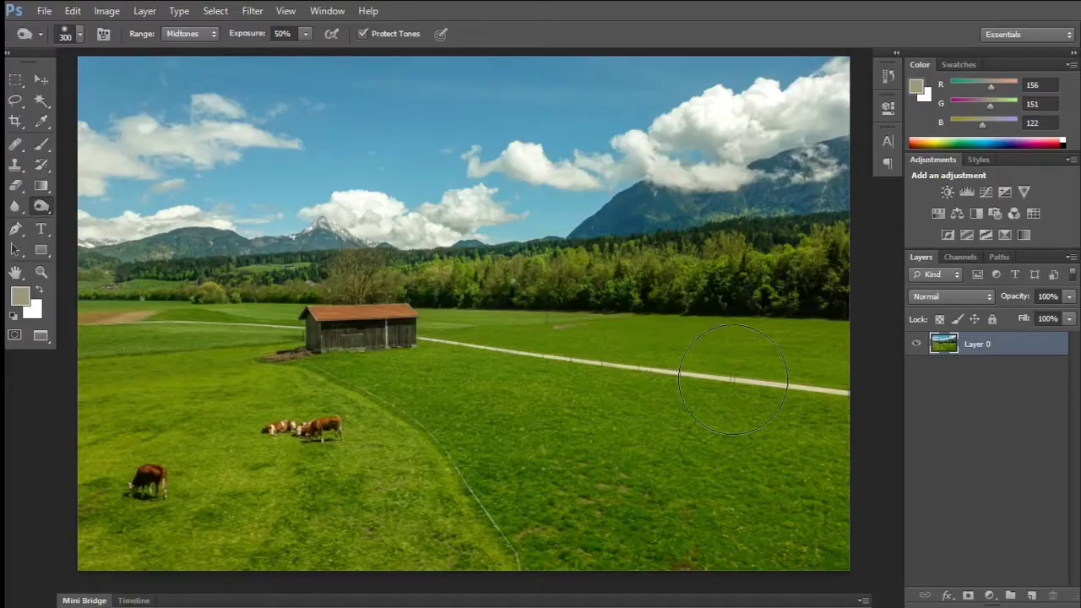
Lighten the meadow right of the barn with the Dodge Tool, then undo that stroke
right_click(44, 205)
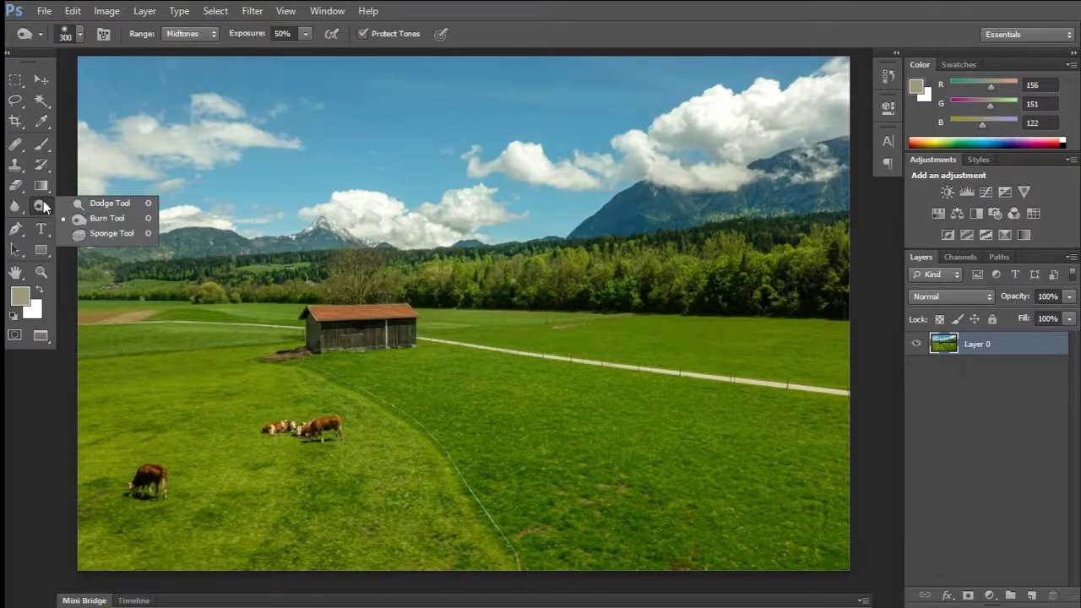
left_click(101, 204)
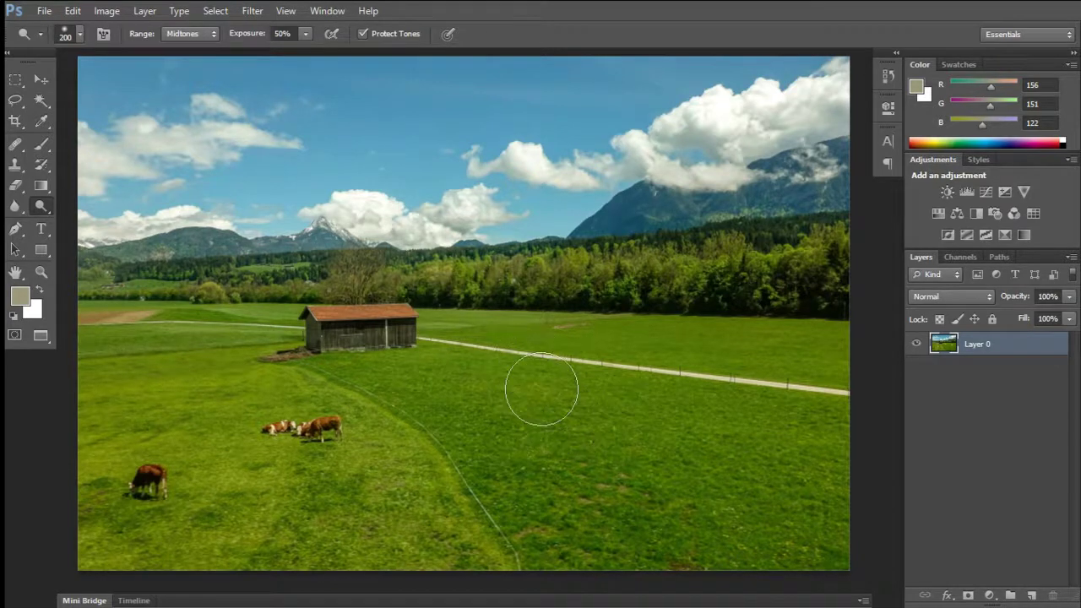
mouse_move(404, 354)
left_mouse_down()
mouse_move(812, 479)
mouse_move(312, 382)
mouse_move(382, 420)
left_mouse_up()
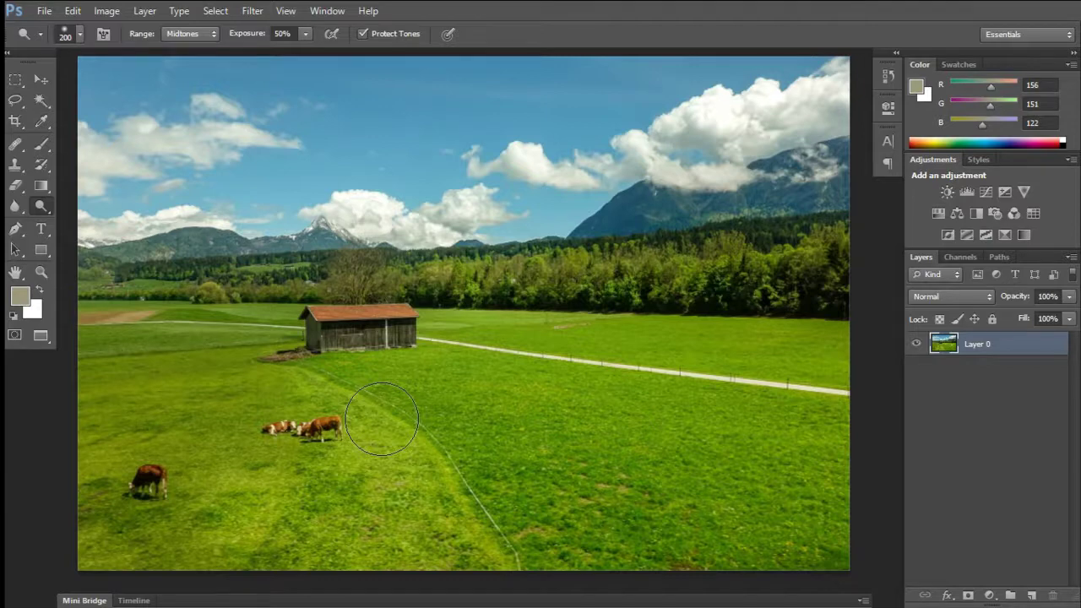
key("ctrl+z")
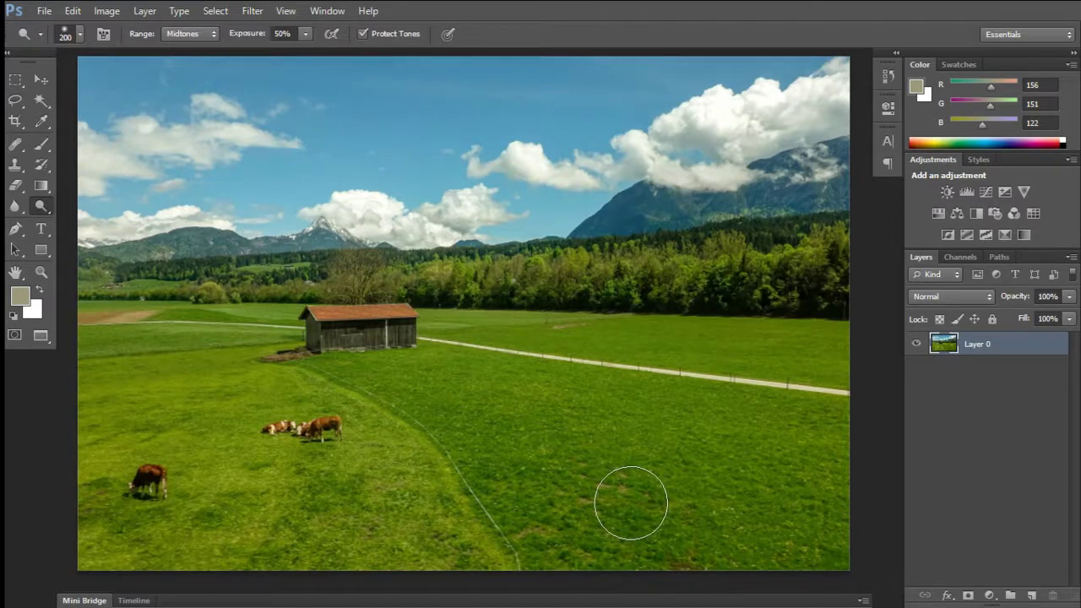
left_click_drag(988, 360, 1031, 596)
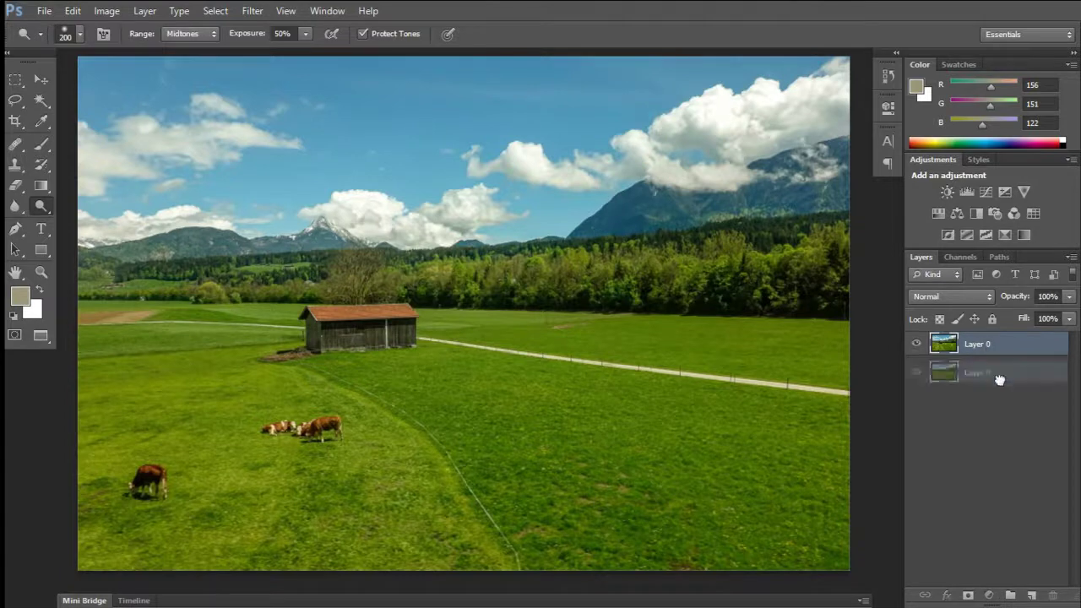
left_click(175, 34)
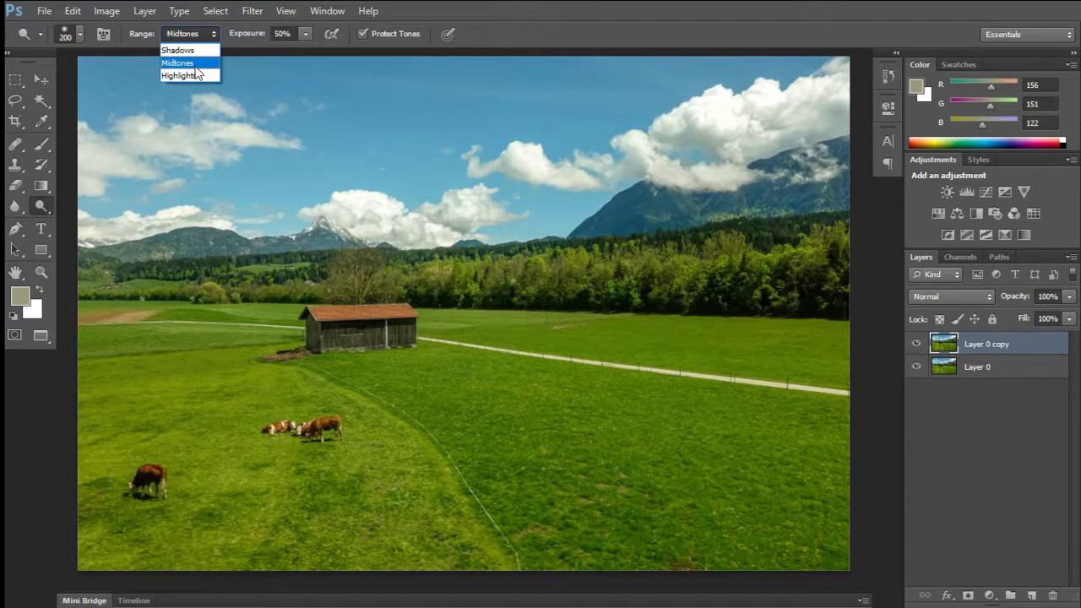
left_click(195, 66)
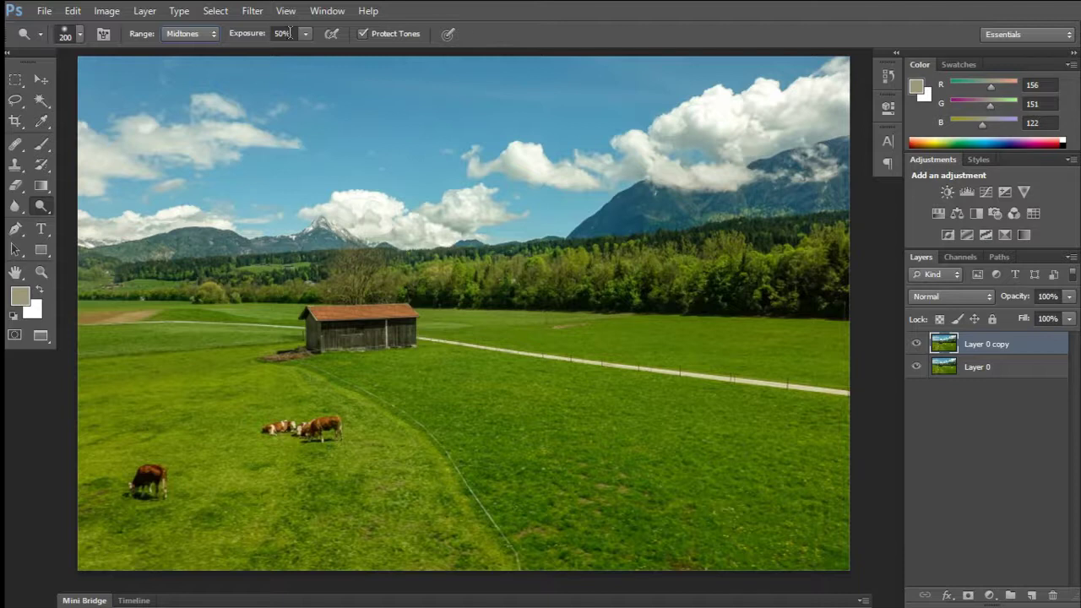
Set Dodge exposure to 20% and lighten the barn and lower field
double_click(290, 32)
type("20")
key("Return")
left_click_drag(359, 345, 364, 348)
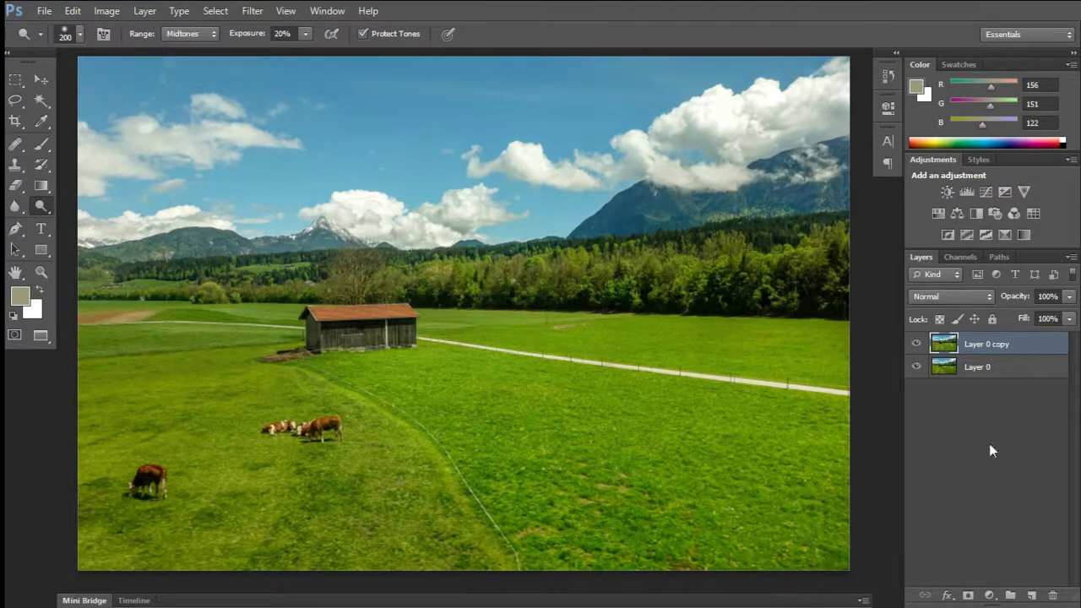
Toggle the Layer 0 copy's visibility to compare the lightened image with the original
left_click(917, 345)
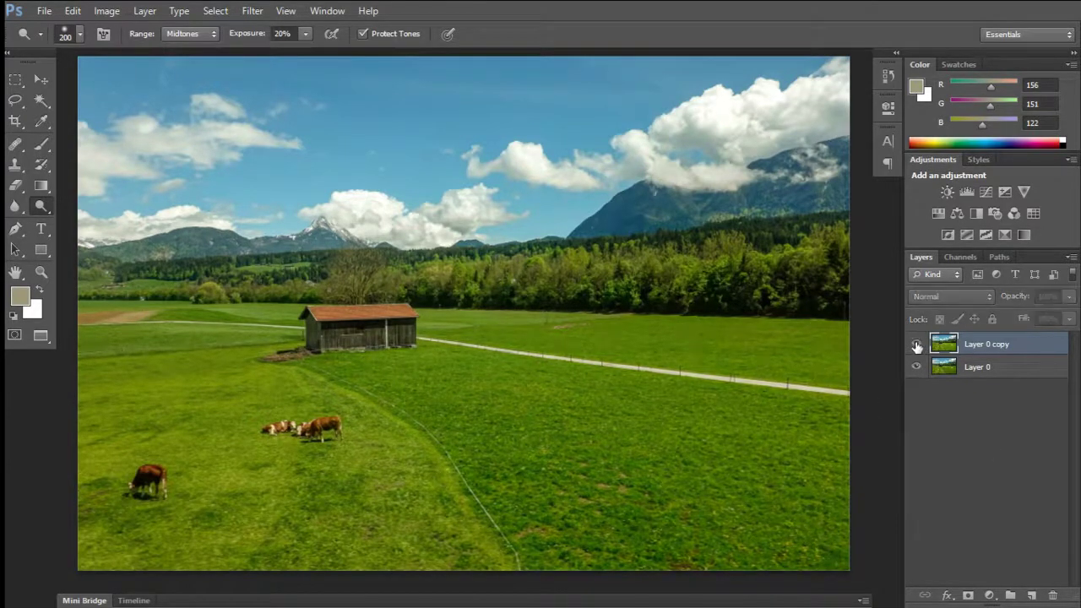
left_click(917, 345)
left_click(917, 345)
left_click(917, 345)
left_click(917, 344)
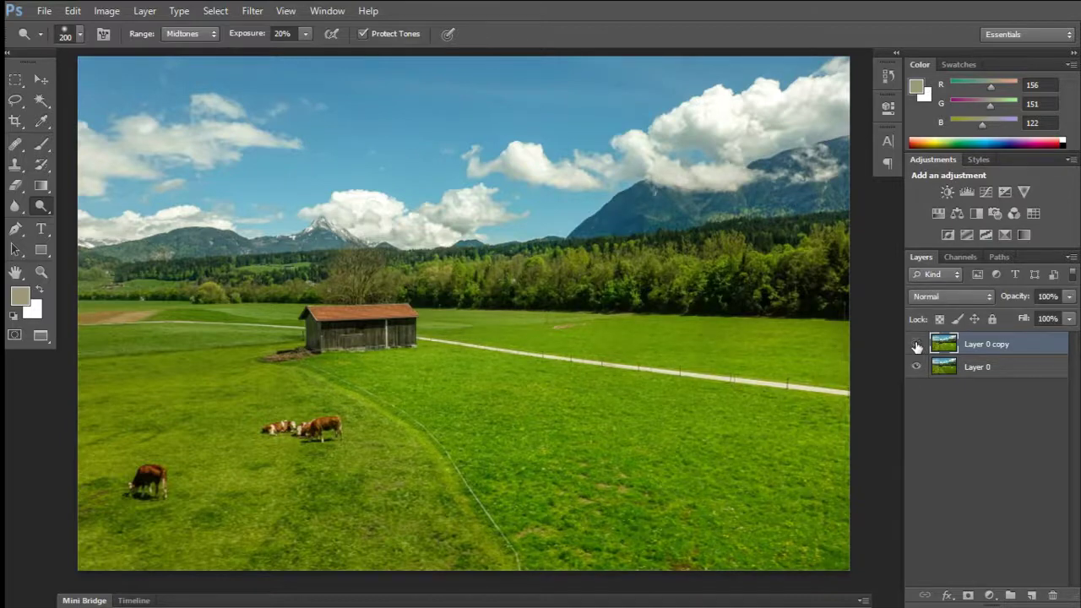
left_click(917, 344)
left_click(916, 345)
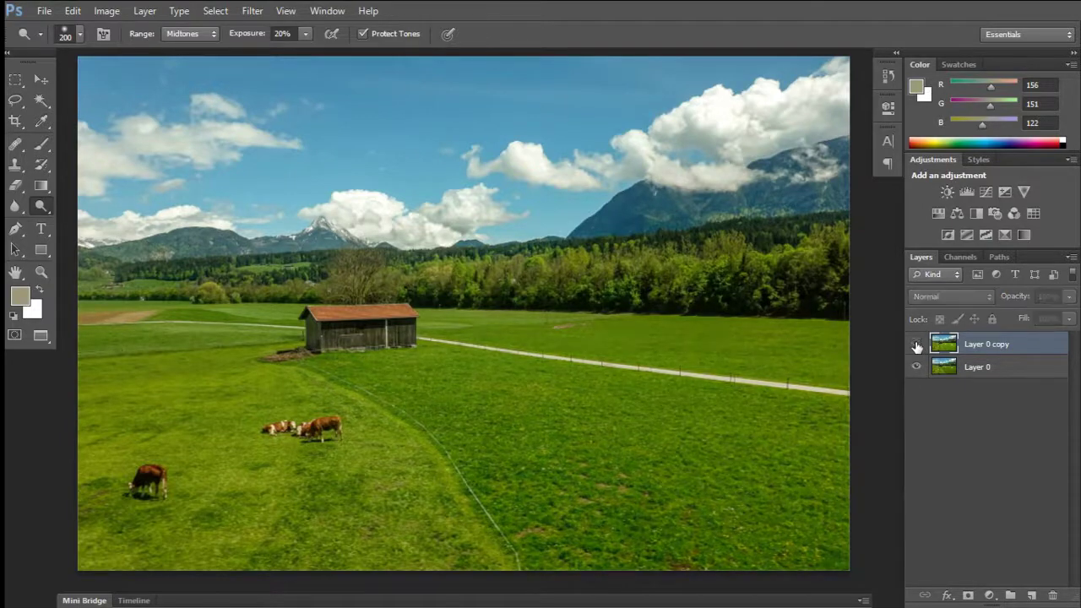
left_click(916, 345)
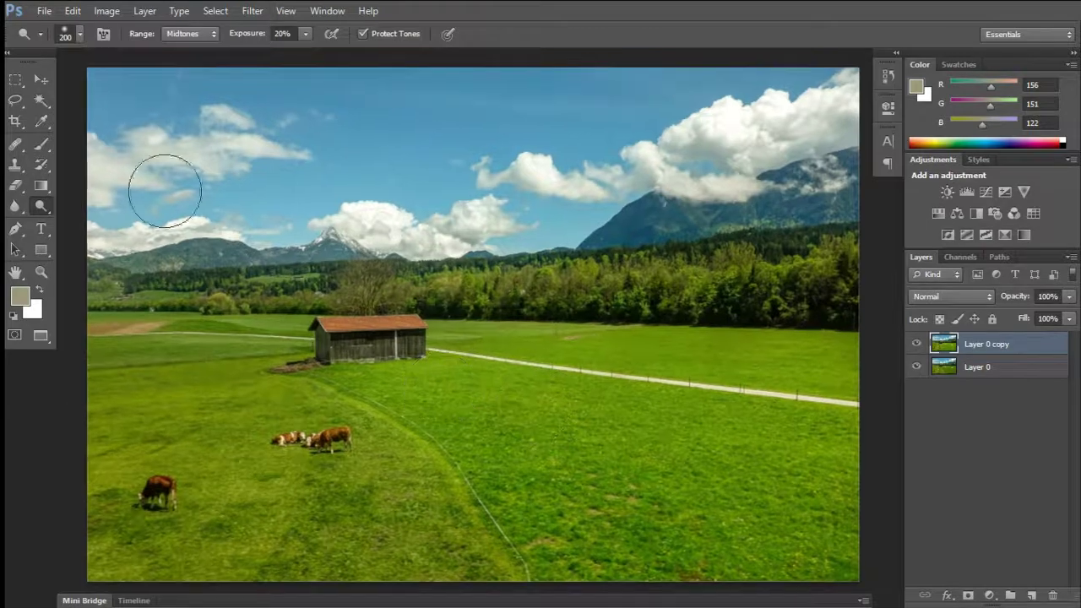
Darken the sky from top-left to centre with the Burn Tool, then undo it
right_click(50, 208)
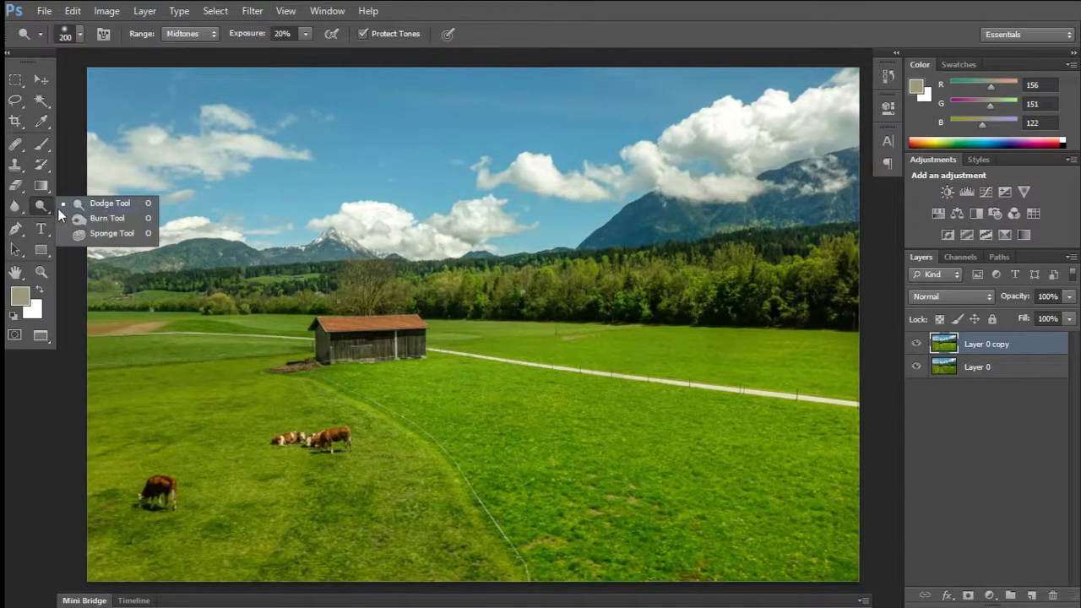
left_click(102, 217)
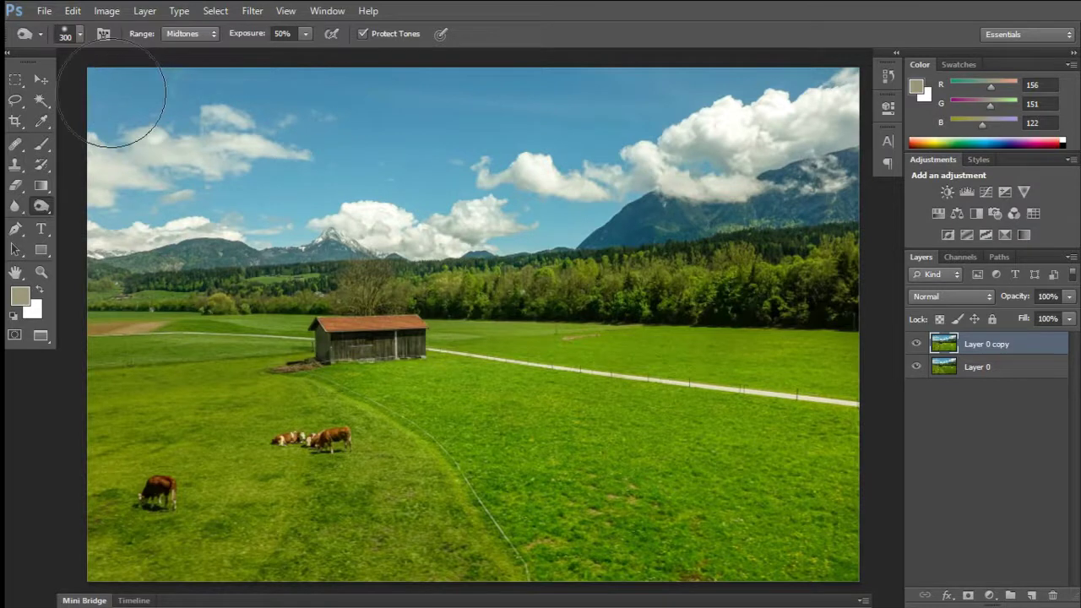
mouse_move(114, 93)
left_mouse_down()
mouse_move(404, 152)
mouse_move(129, 152)
left_mouse_up()
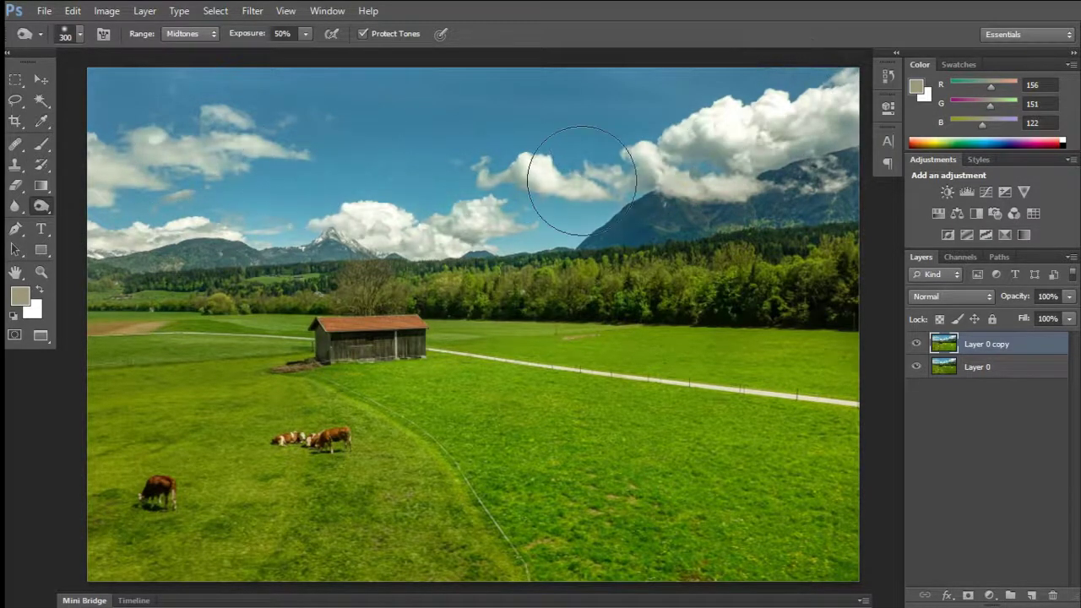
key("ctrl+z")
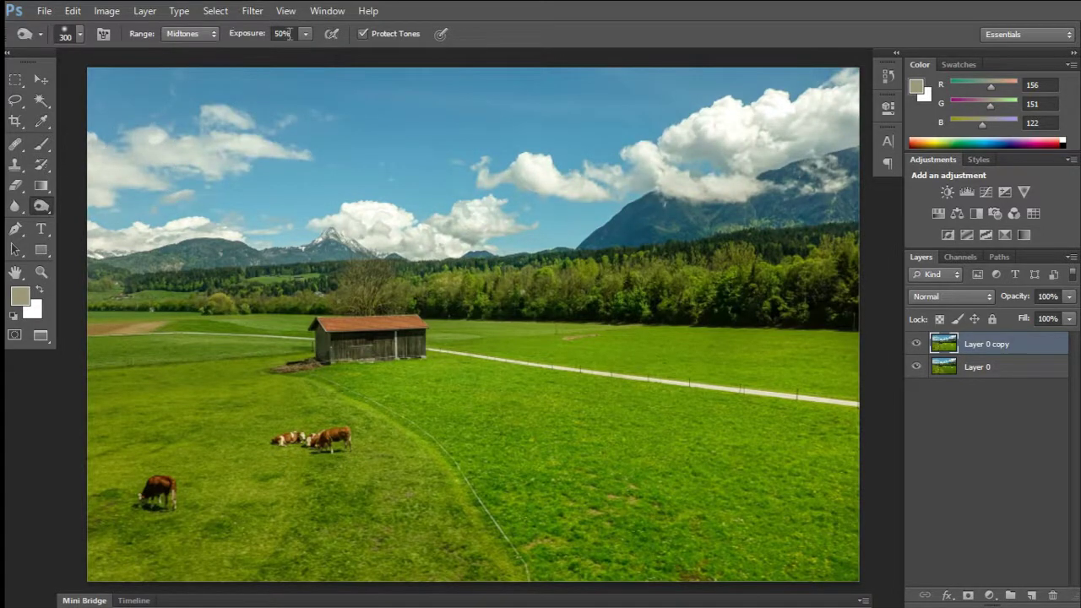
Set the Burn Tool exposure to 25%
left_click(279, 33)
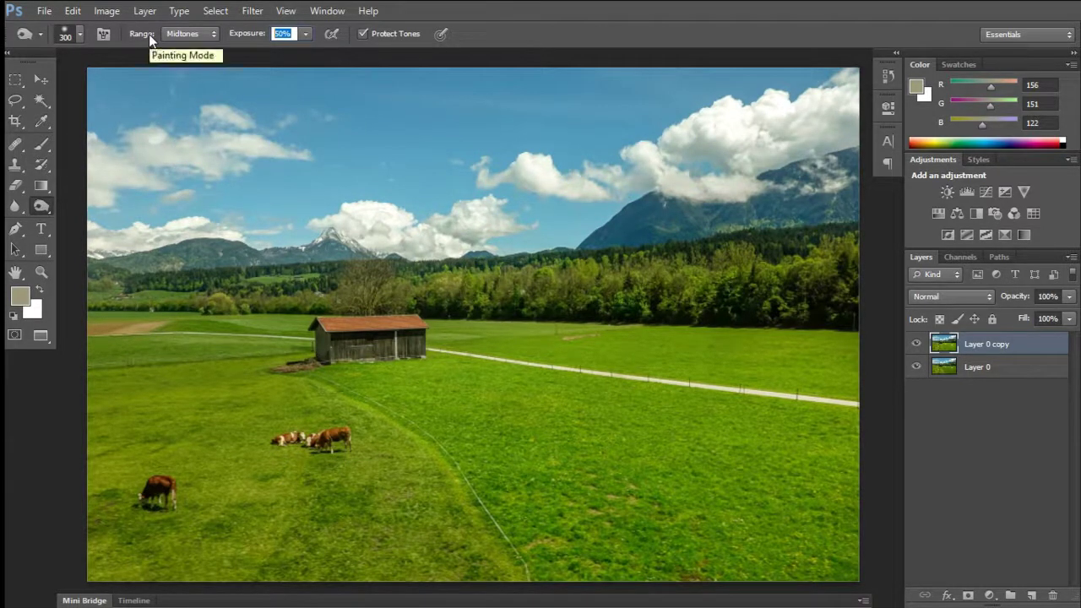
type("20")
key("BackSpace")
type("5")
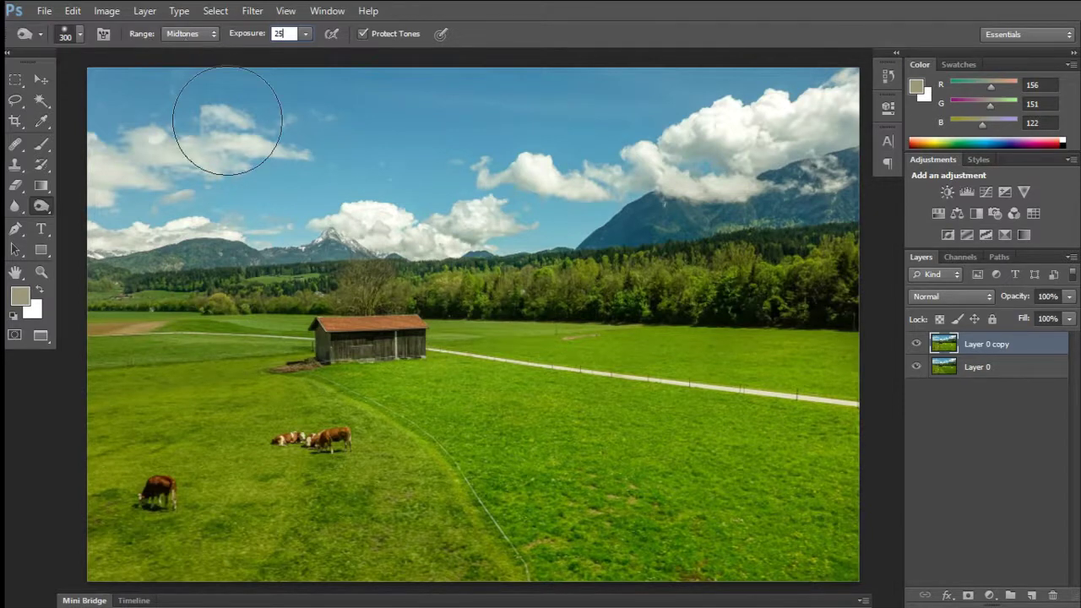
key("Return")
Darken the sky across the top and near the clouds
left_click_drag(292, 174, 285, 187)
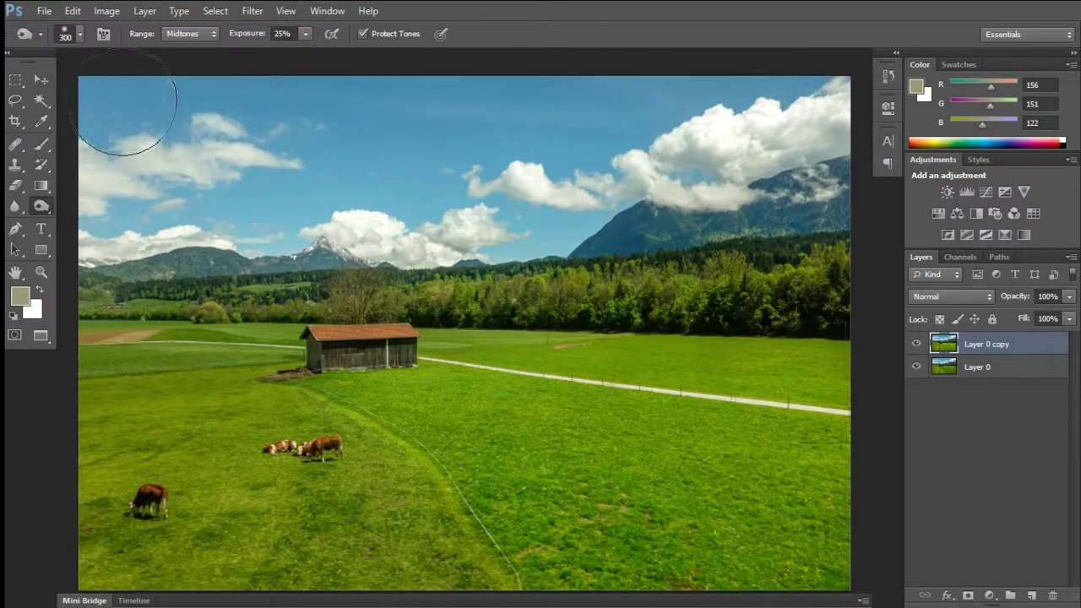
mouse_move(138, 108)
left_mouse_down()
mouse_move(586, 192)
mouse_move(410, 132)
mouse_move(161, 135)
left_mouse_up()
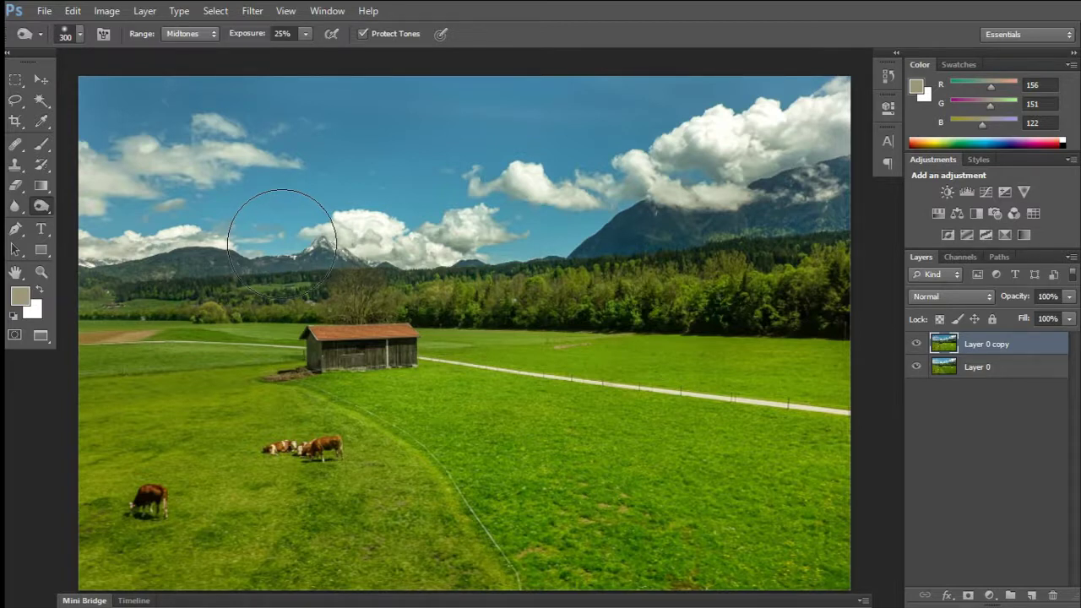
left_click_drag(281, 244, 246, 258)
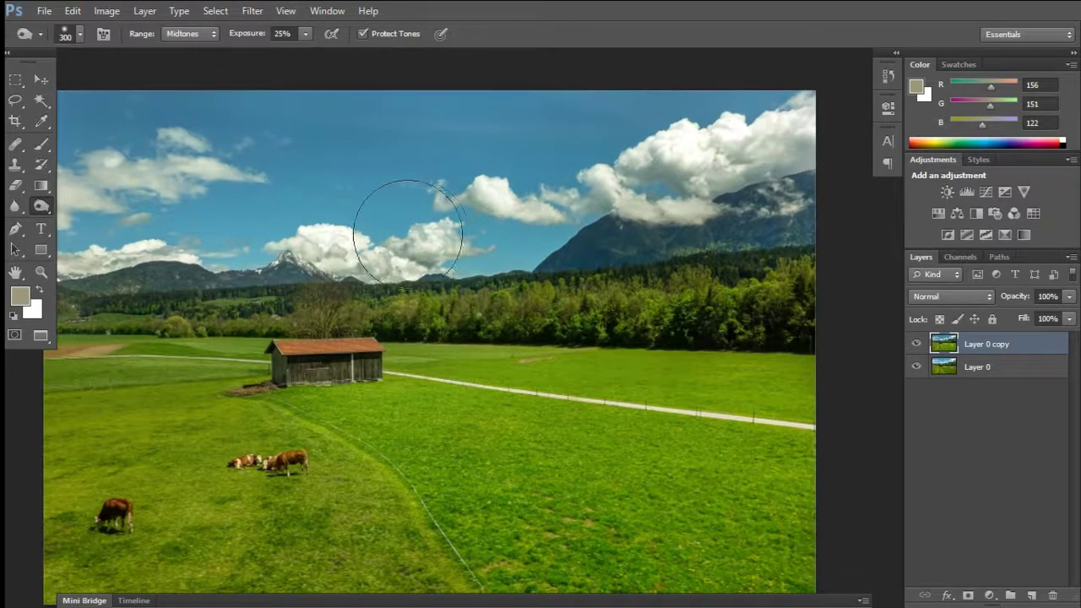
left_click_drag(606, 207, 857, 278)
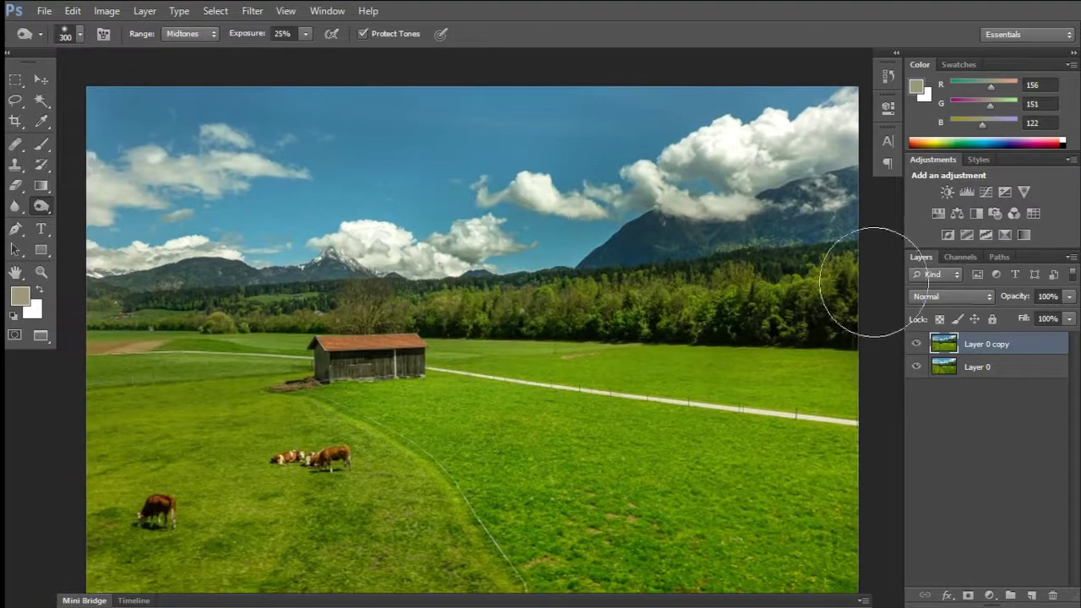
Toggle Layer 0 copy to compare the darkened sky, then select the Sponge Tool
left_click(915, 344)
left_click(915, 343)
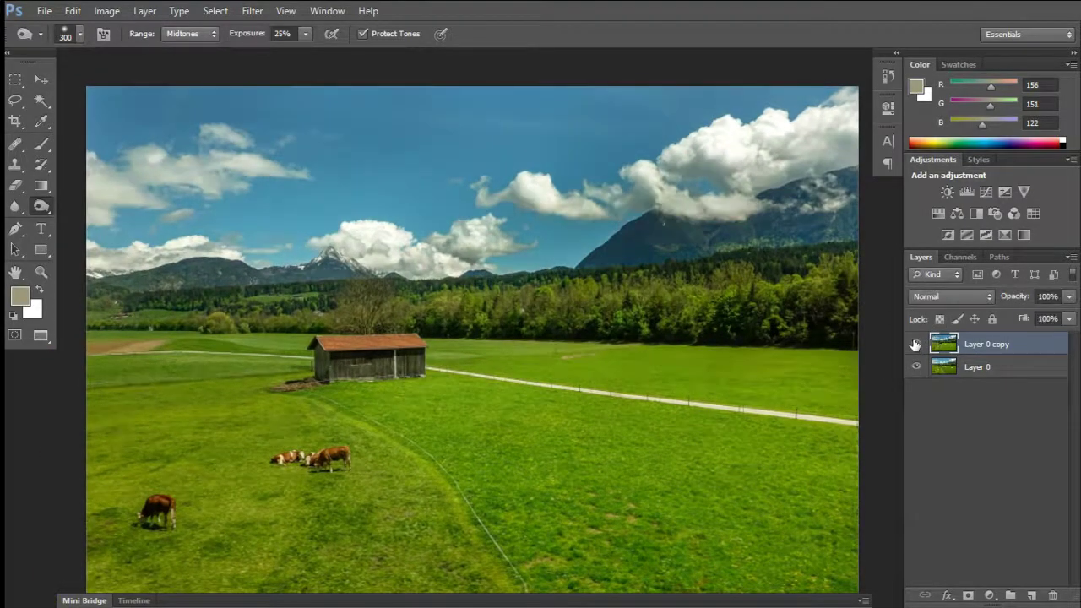
left_click(916, 343)
left_click(916, 344)
left_click(916, 344)
left_click(916, 344)
left_click_drag(40, 209, 106, 231)
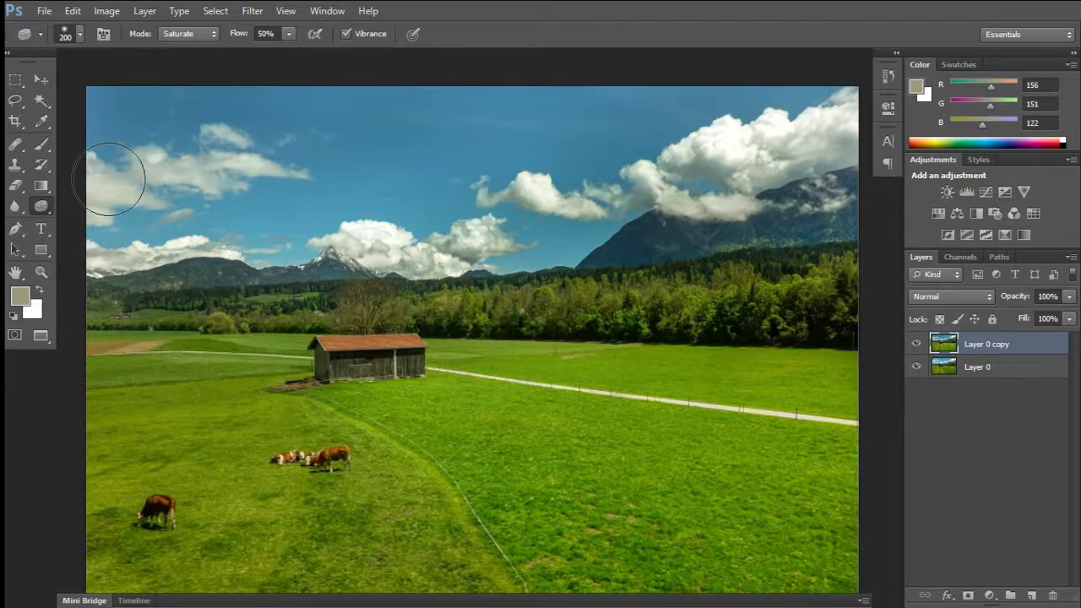
Keep Saturate mode and boost the tree line's saturation up to the mountain foot
left_click(189, 36)
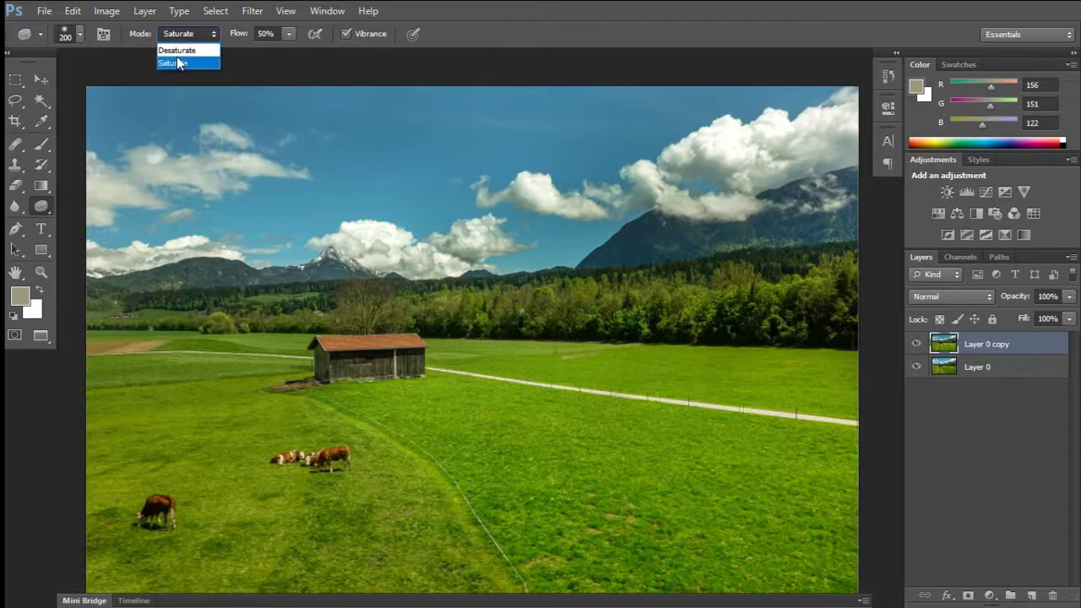
left_click(178, 62)
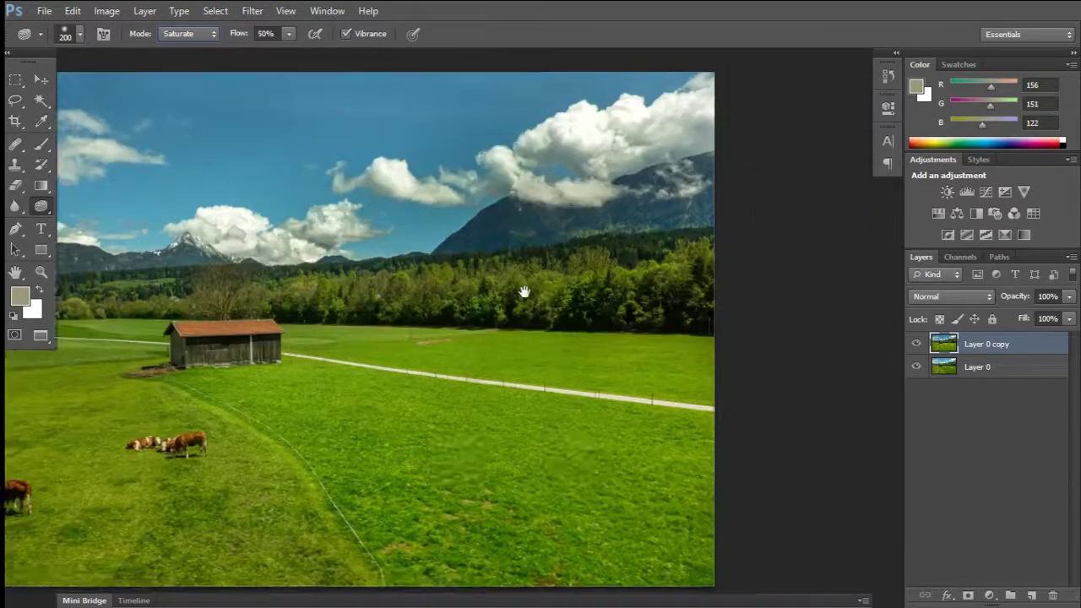
left_click_drag(383, 180, 308, 262)
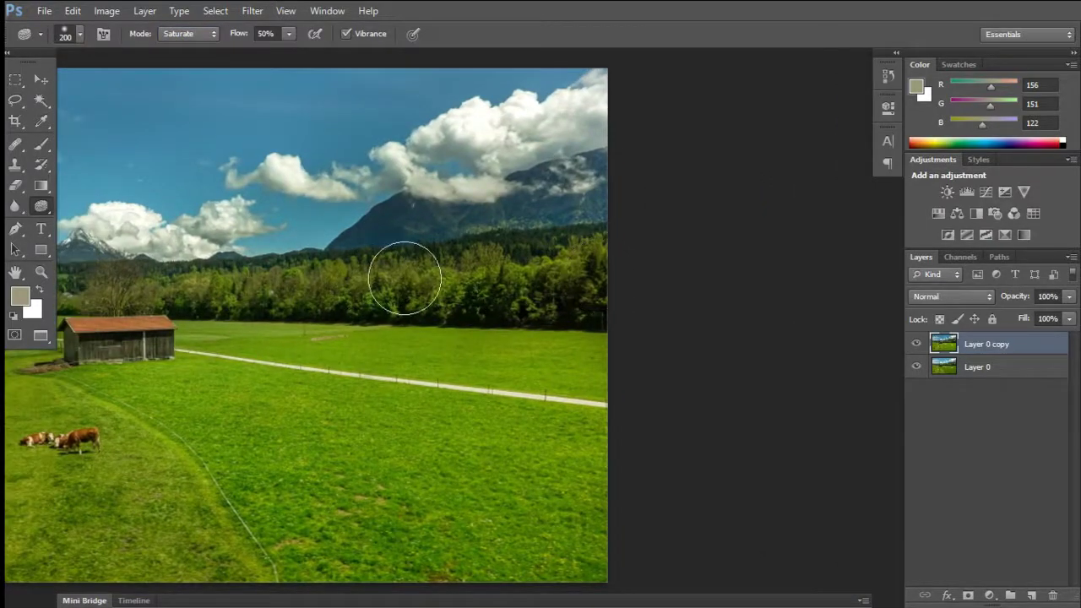
mouse_move(431, 272)
left_mouse_down()
mouse_move(532, 274)
mouse_move(586, 289)
left_mouse_up()
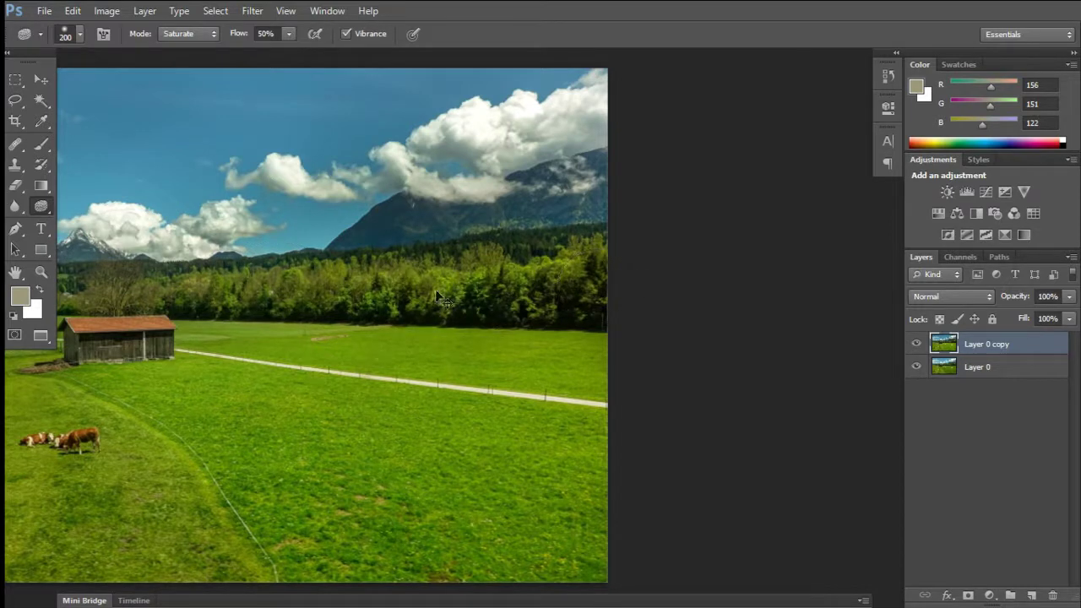
key("ctrl+z")
type("30")
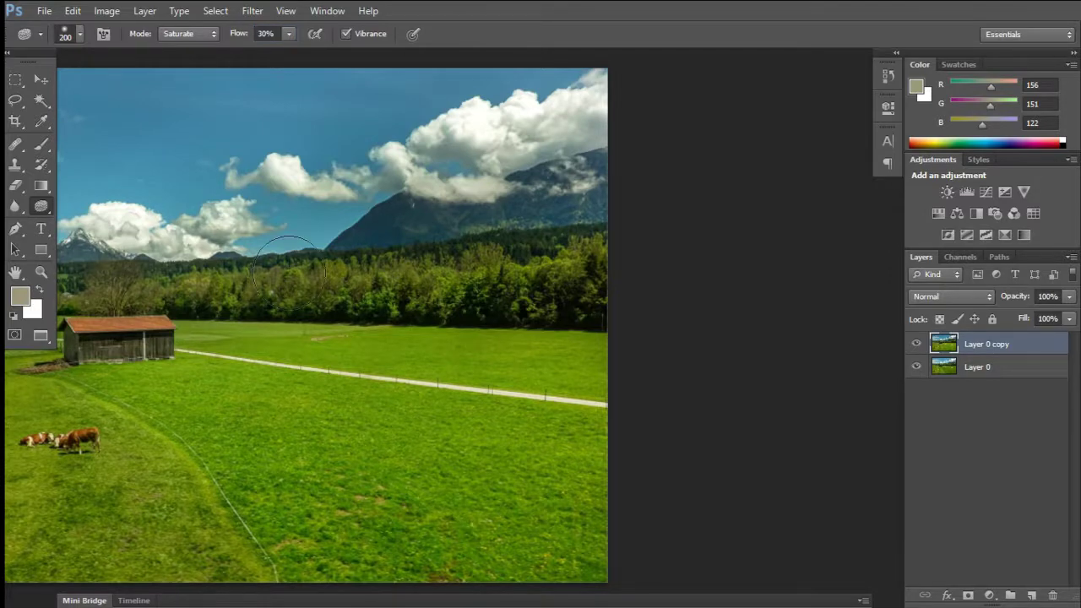
mouse_move(288, 271)
left_mouse_down()
mouse_move(403, 271)
mouse_move(239, 280)
mouse_move(459, 246)
mouse_move(611, 267)
left_mouse_up()
scroll(603, 272, "up", 2)
scroll(603, 273, "up", 1)
mouse_move(424, 370)
left_mouse_down()
mouse_move(580, 338)
mouse_move(639, 278)
mouse_move(507, 229)
mouse_move(213, 251)
mouse_move(510, 268)
left_mouse_up()
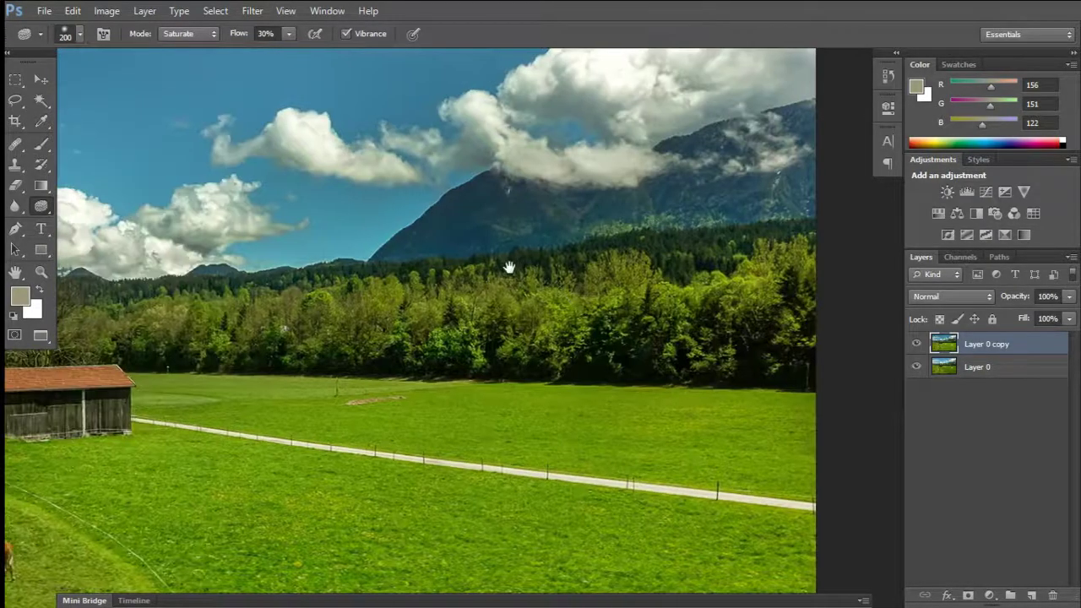
Reframe around the barn, shrink the brush to 100 px, and saturate the treeline greens
left_click_drag(258, 301, 560, 311)
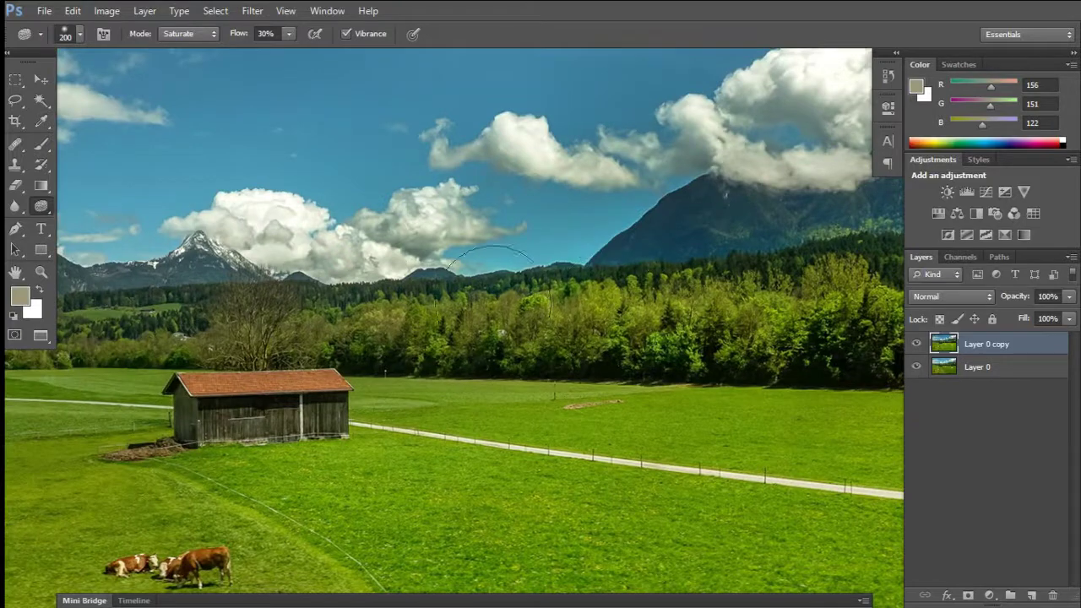
left_click_drag(352, 301, 550, 301)
left_click_drag(325, 307, 451, 309)
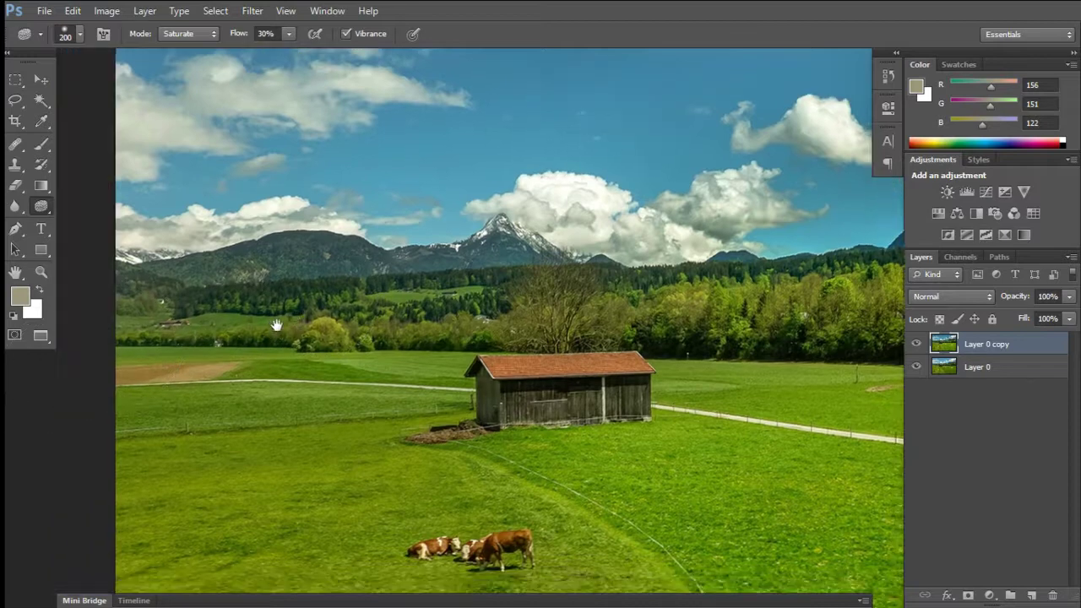
left_click_drag(294, 386, 349, 363)
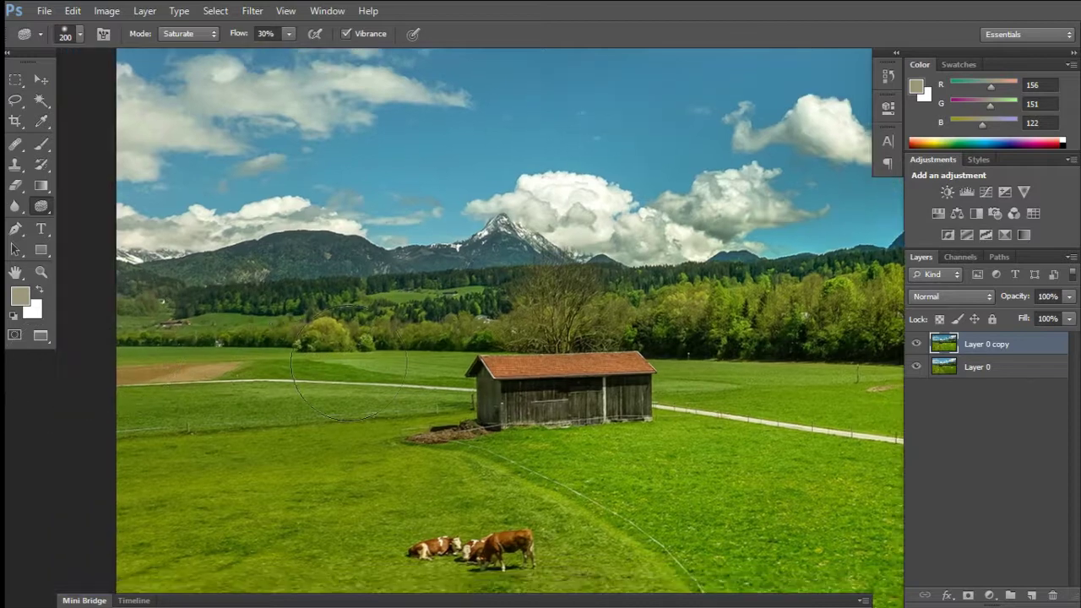
left_click_drag(556, 323, 184, 344)
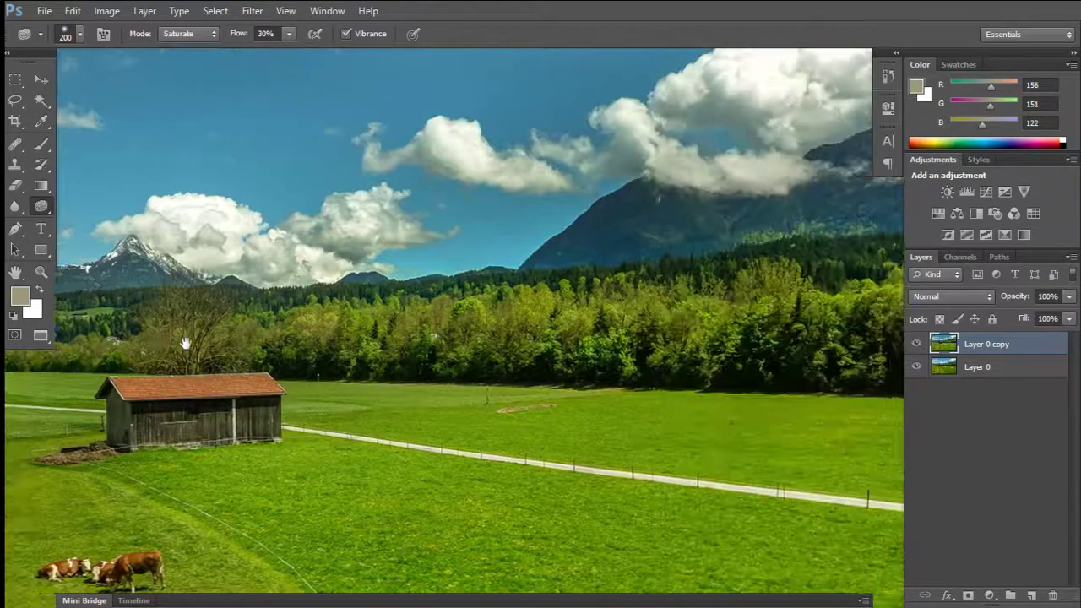
left_click_drag(254, 338, 338, 287)
left_click_drag(471, 265, 502, 338)
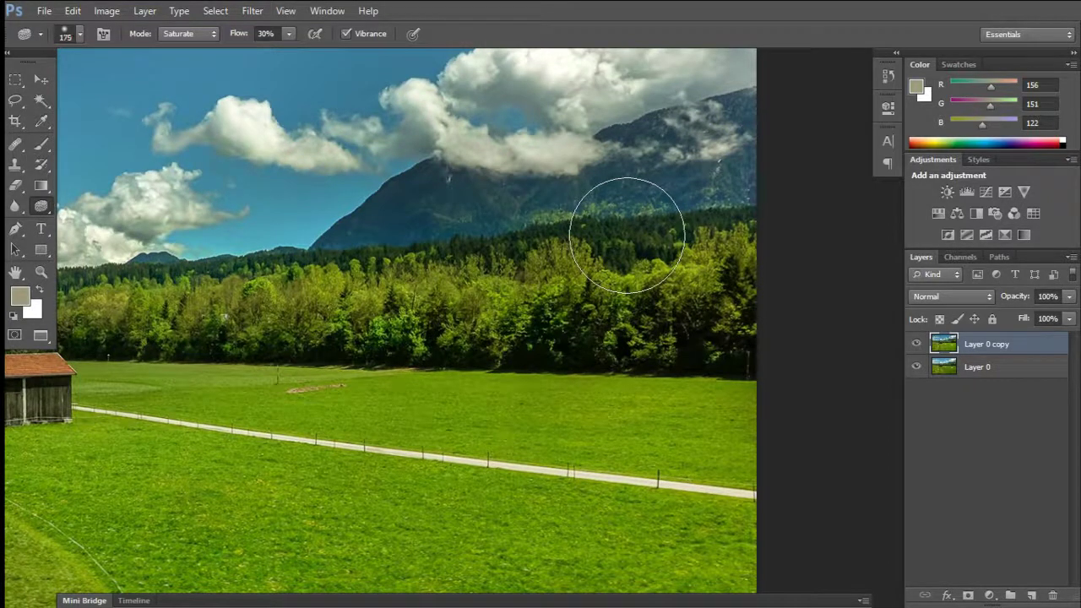
key("bracketleft")
key("bracketleft")
key("bracketleft")
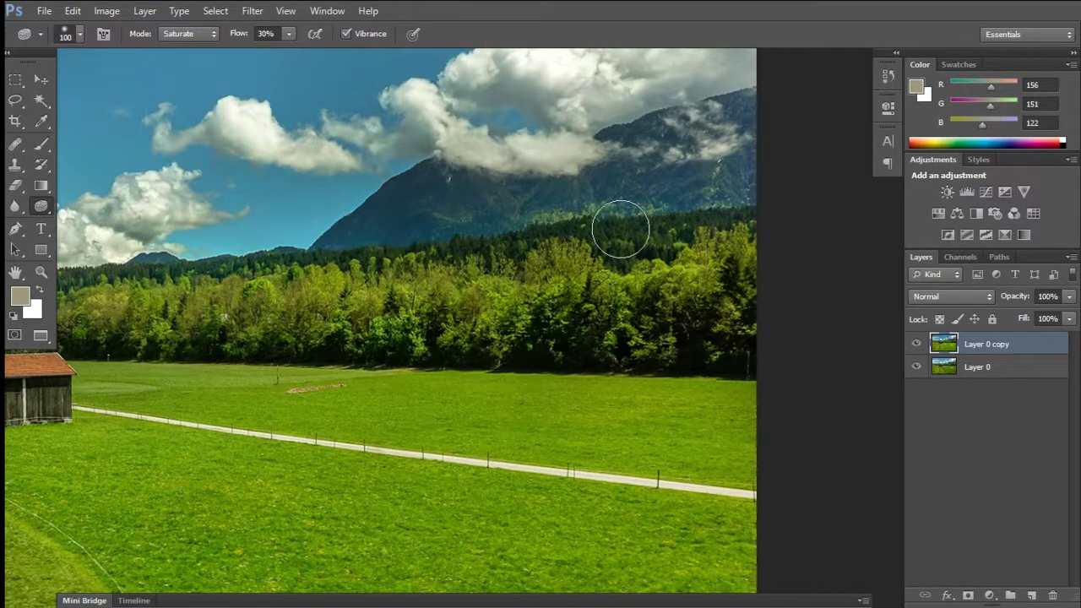
mouse_move(621, 228)
left_mouse_down()
mouse_move(712, 222)
mouse_move(540, 227)
left_mouse_up()
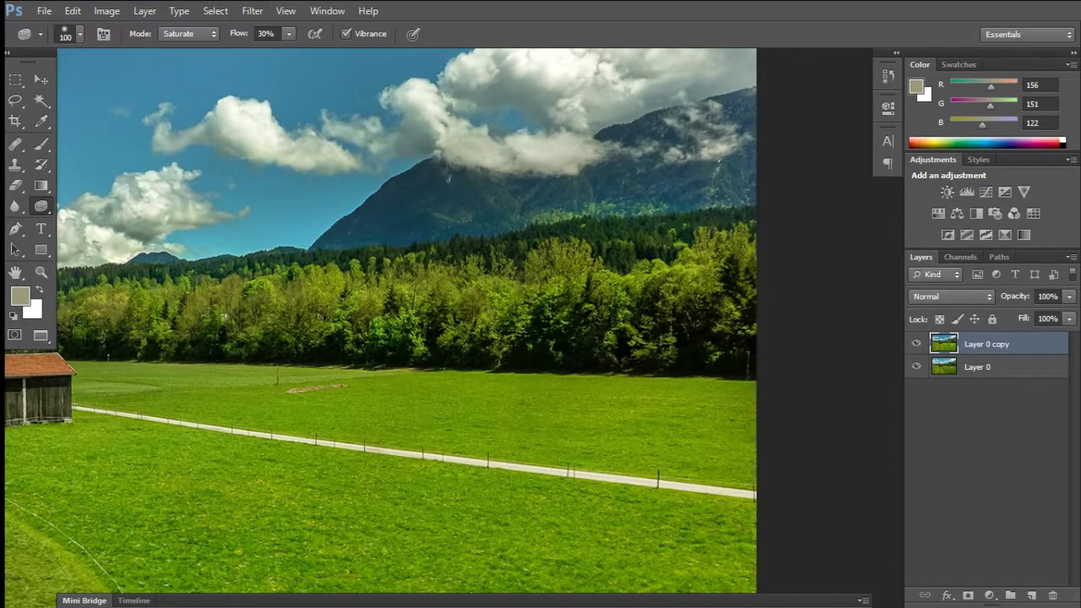
Toggle the Layer 0 copy's visibility to compare the saturated result with the original
left_click(917, 343)
left_click(916, 343)
left_click(917, 343)
left_click(917, 343)
left_click(916, 343)
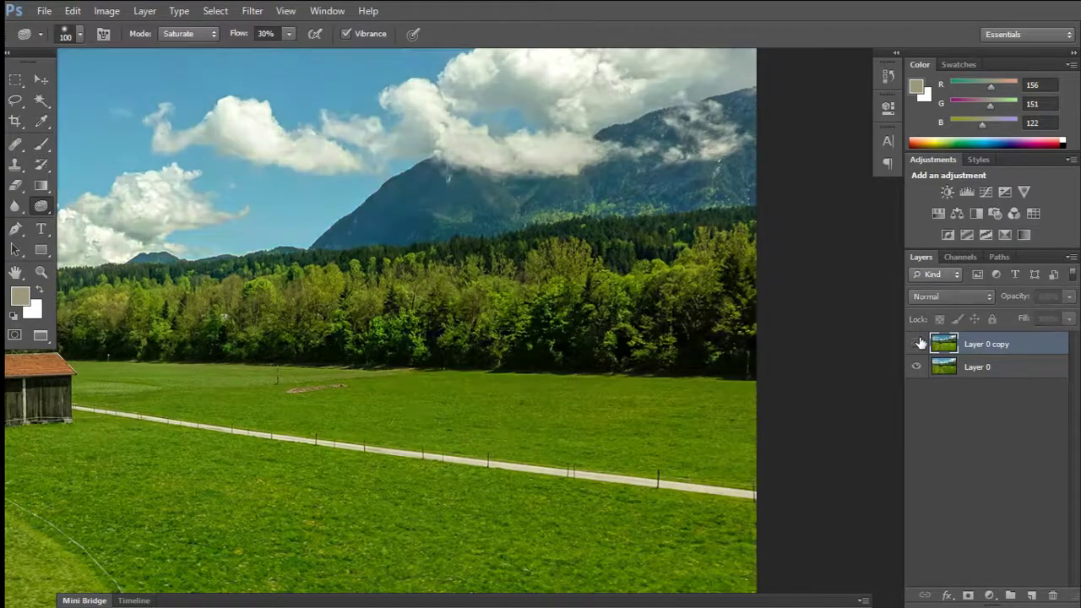
left_click(920, 343)
left_click(919, 343)
left_click(919, 343)
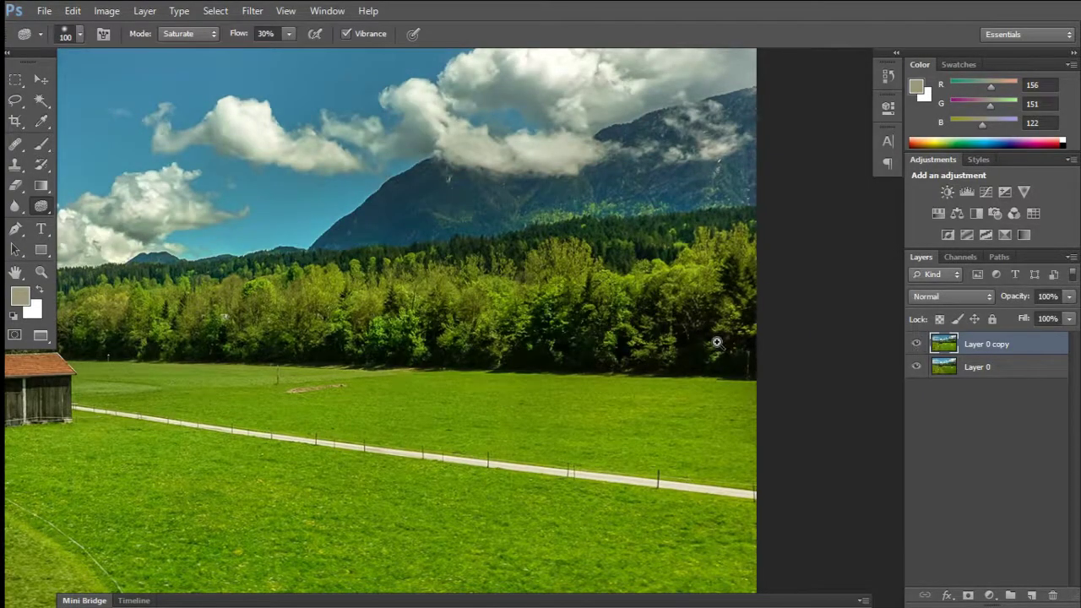
Set the sponge to Desaturate at 61% flow and zoom in on the cows and grass
scroll(632, 348, "up", 1)
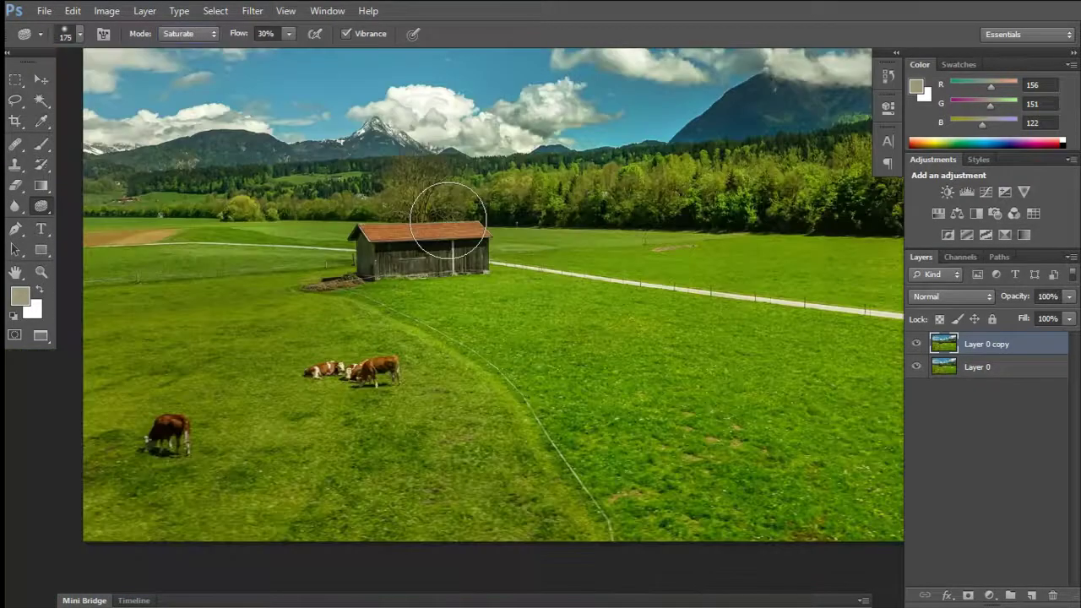
left_click(186, 38)
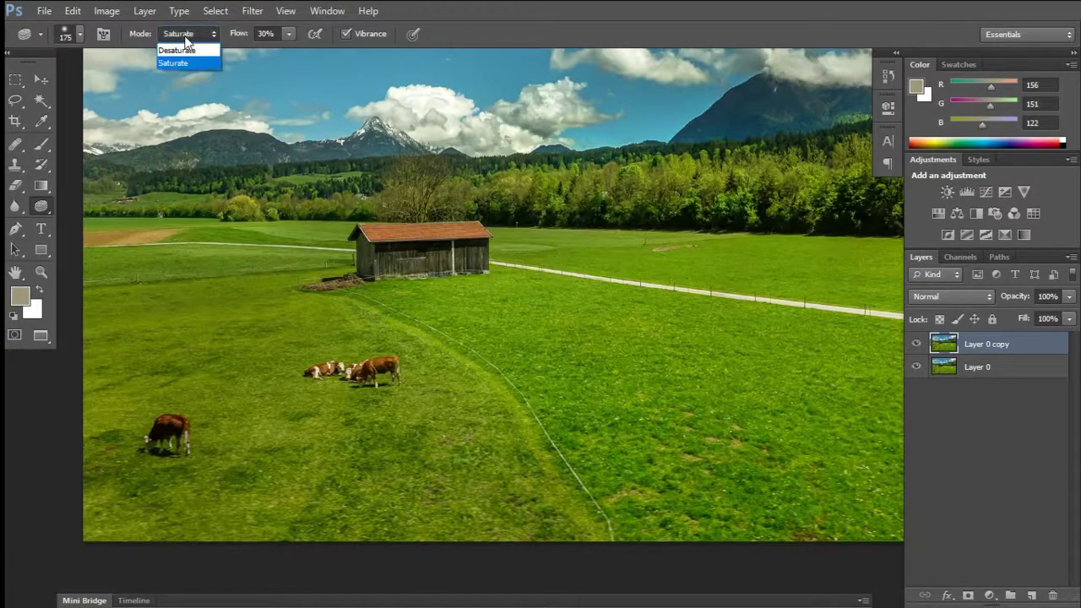
left_click(182, 49)
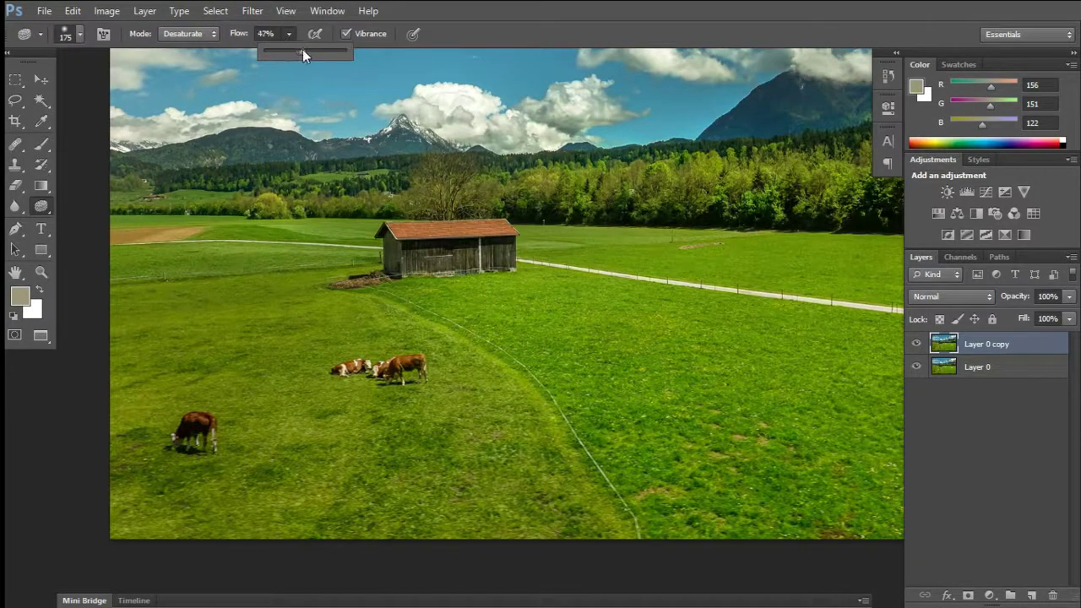
left_click_drag(312, 53, 313, 52)
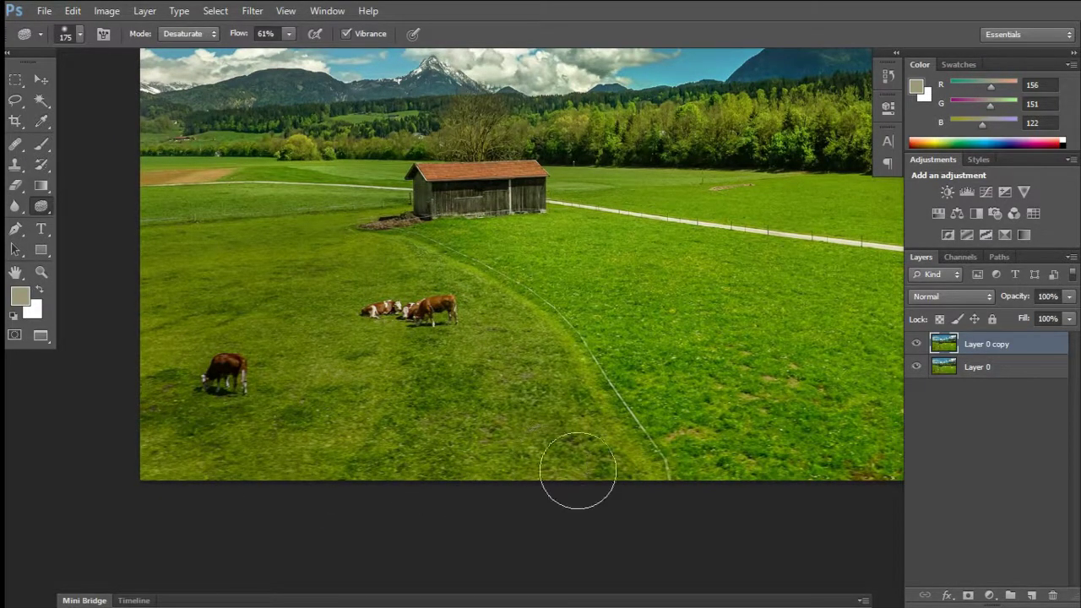
scroll(425, 430, "up", 2)
mouse_move(425, 430)
left_mouse_down()
mouse_move(533, 436)
mouse_move(611, 461)
mouse_move(691, 438)
left_mouse_up()
scroll(454, 418, "up", 2)
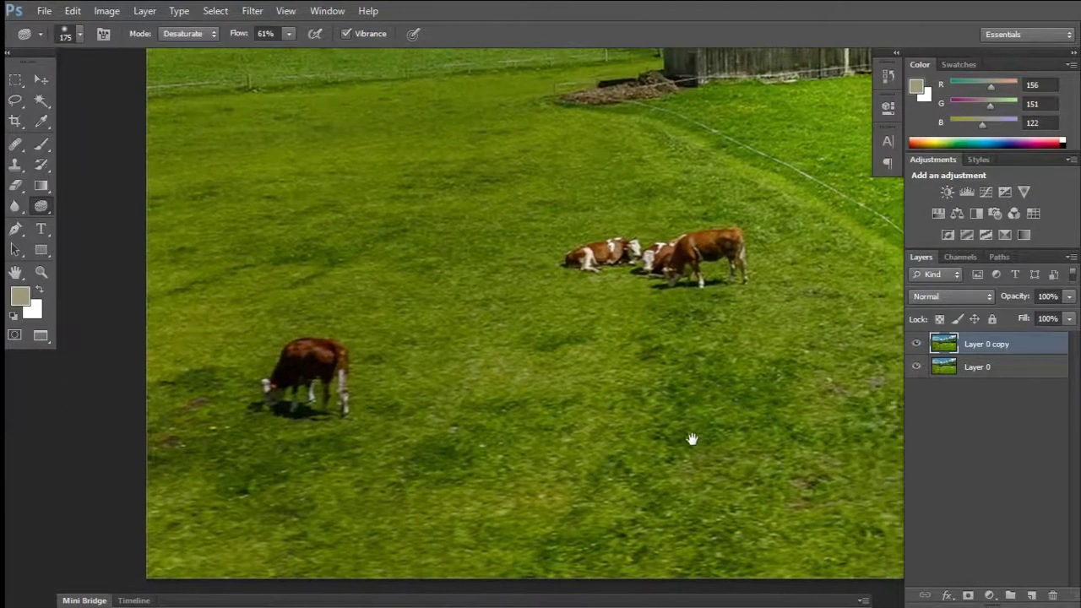
Toggle the Layer 0 copy to compare the desaturated meadow with the original
left_click(922, 346)
left_click(921, 346)
left_click(921, 345)
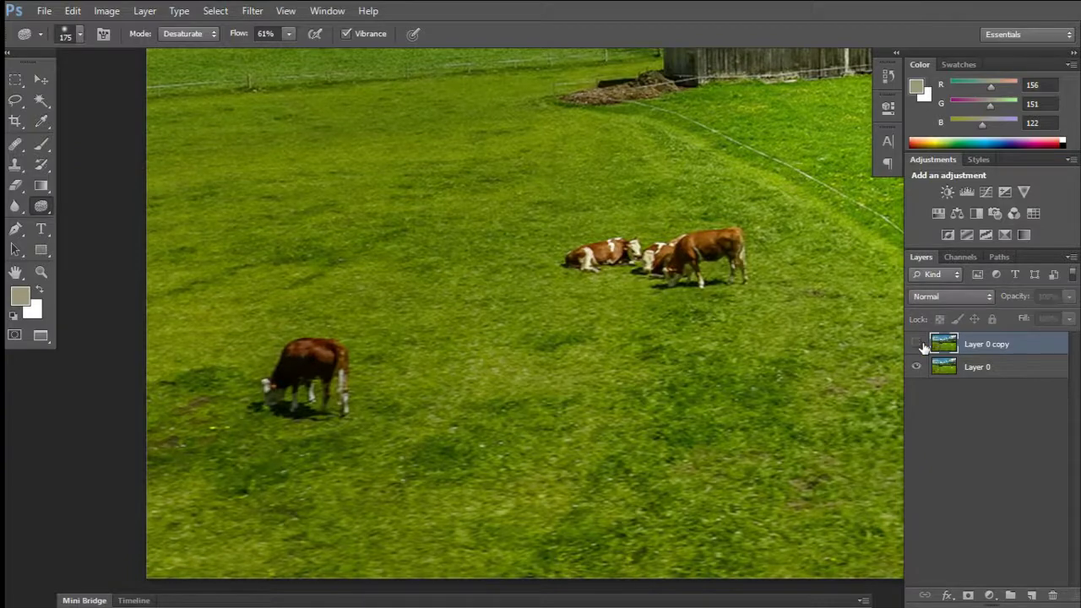
left_click(922, 345)
left_click(922, 346)
left_click(916, 344)
left_click(916, 344)
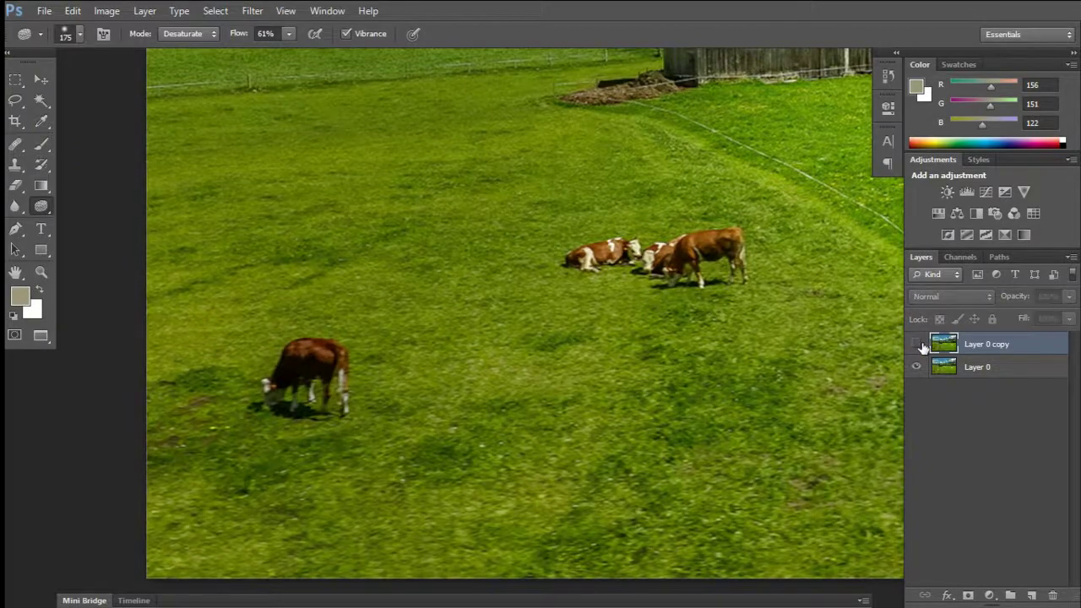
left_click(916, 344)
scroll(659, 325, "down", 2)
scroll(637, 319, "up", 1)
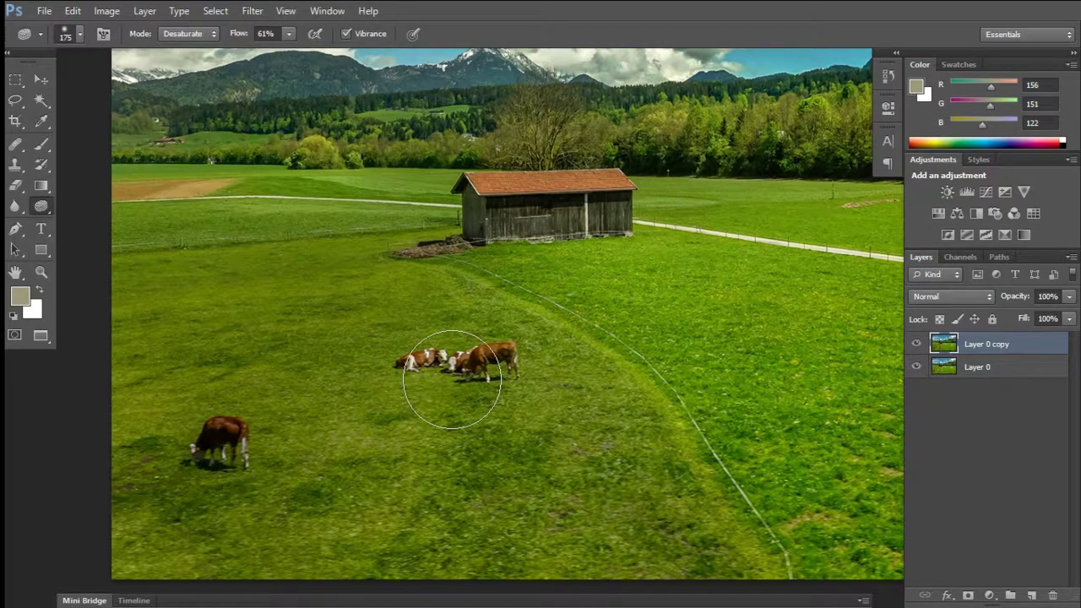
scroll(452, 380, "down", 2)
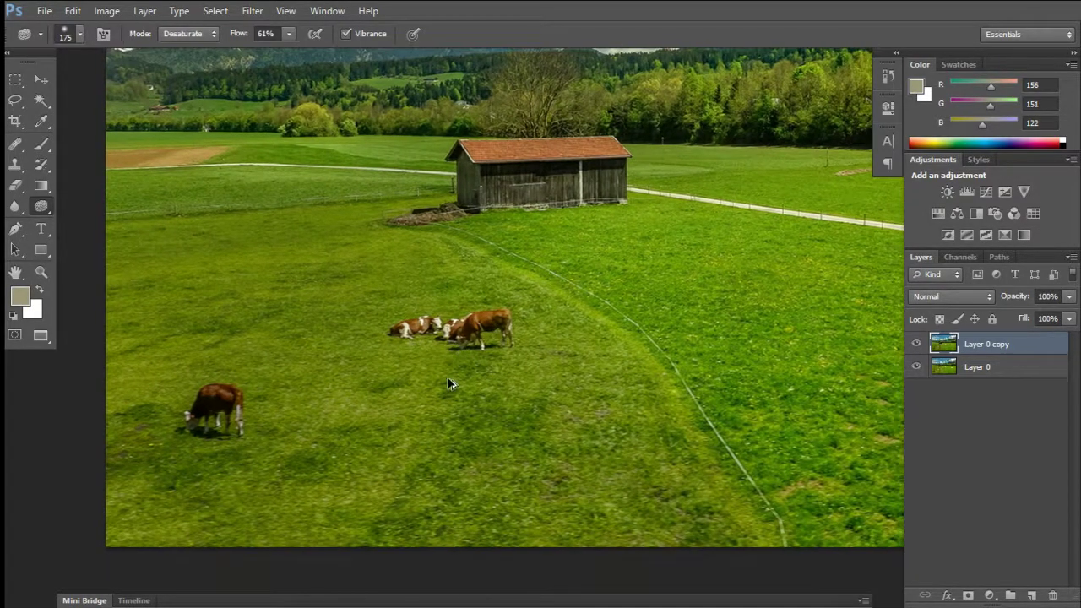
scroll(441, 379, "left", 1)
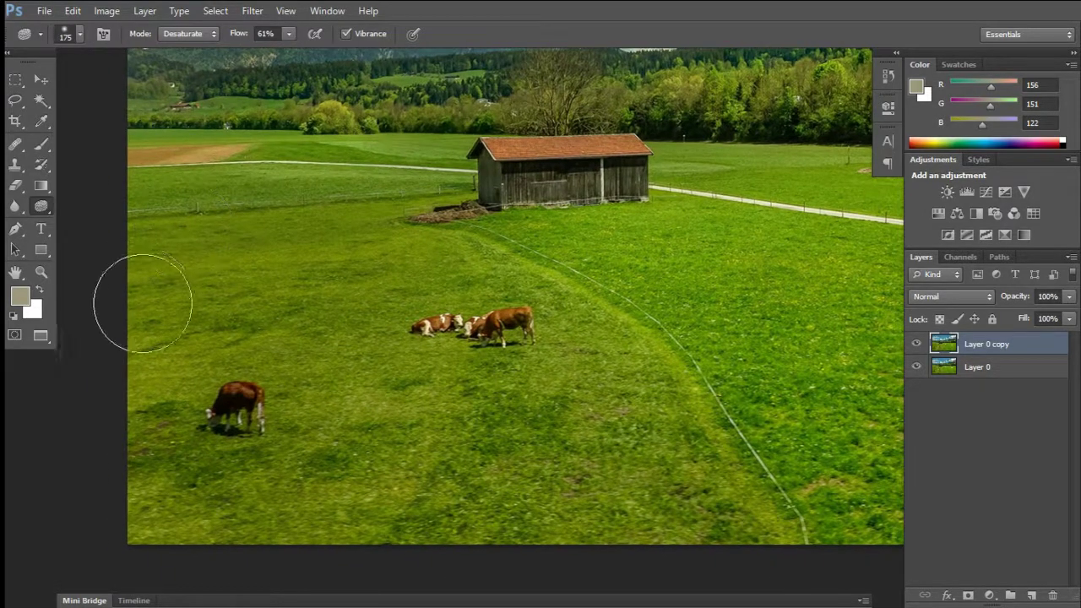
Reselect the Sponge Tool in Saturate mode with 30% flow
right_click(42, 207)
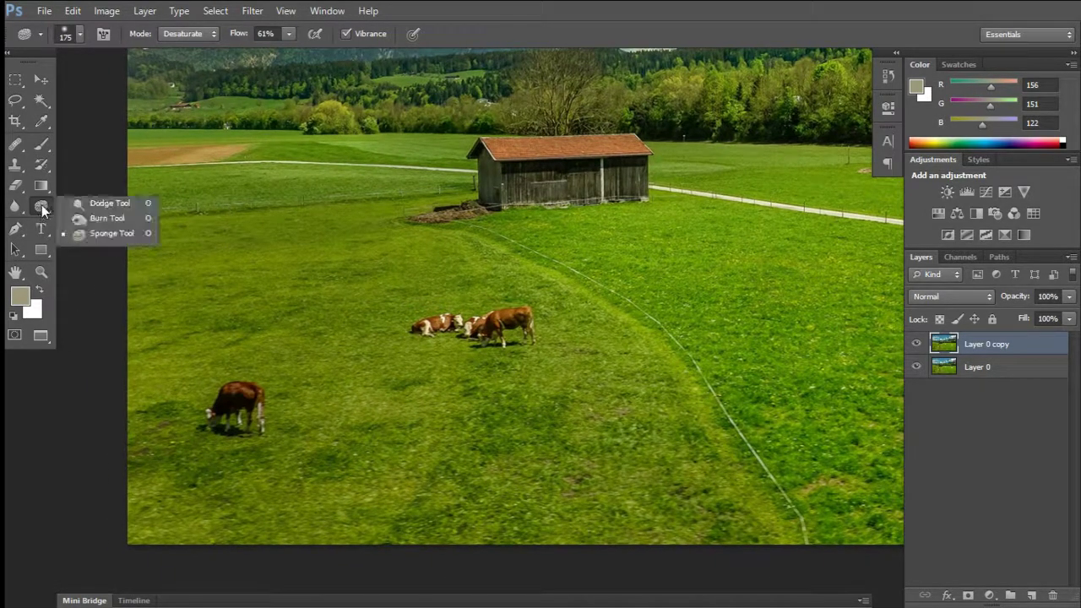
left_click(85, 208)
scroll(217, 338, "down", 1)
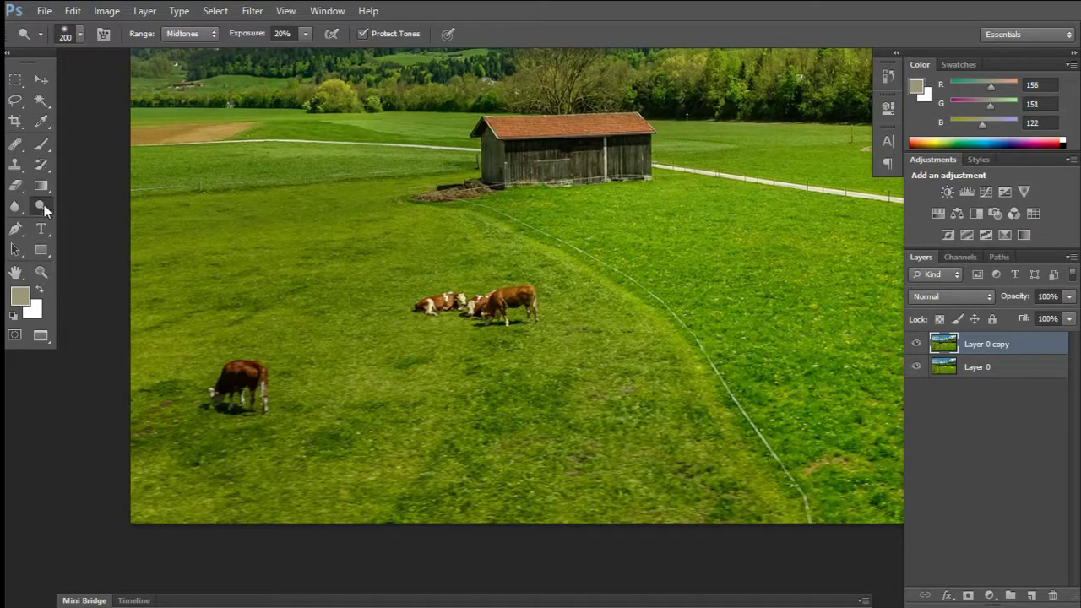
right_click(44, 211)
left_click(95, 234)
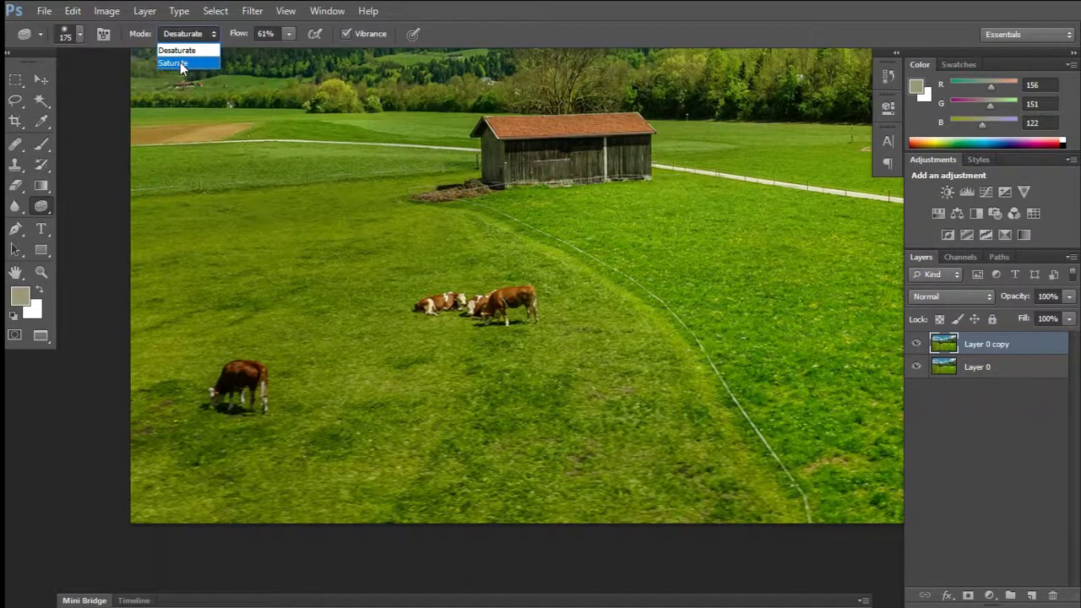
left_click(181, 64)
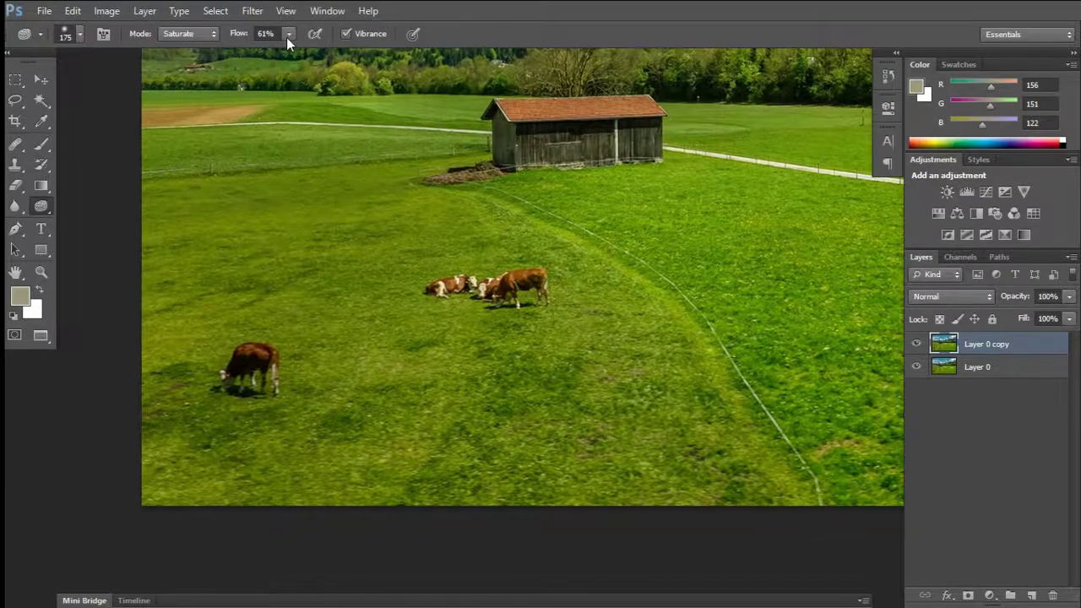
left_click_drag(264, 52, 264, 52)
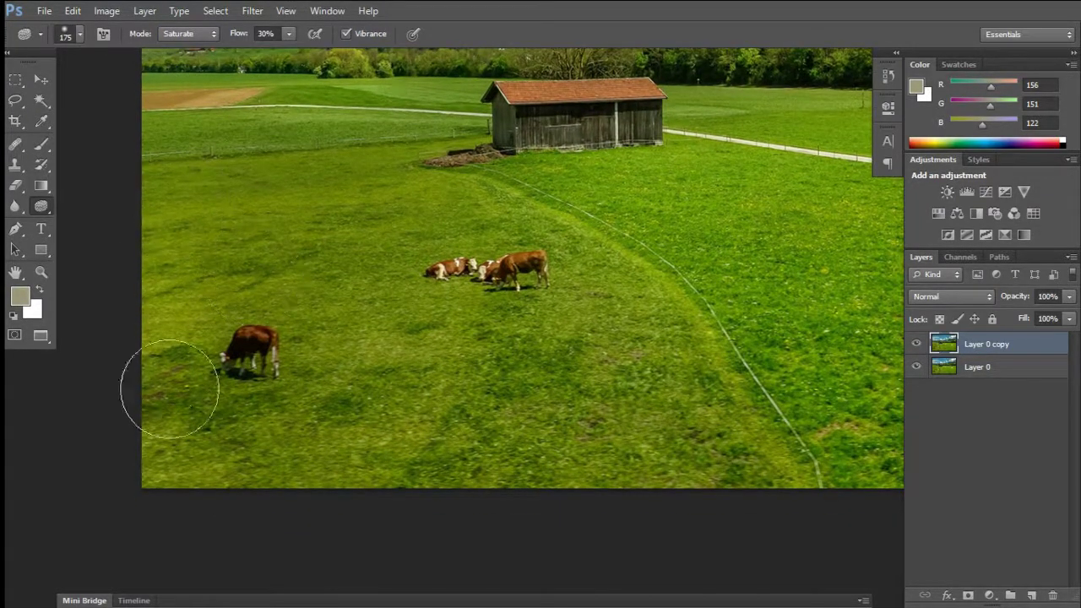
Saturate the grass around the brown cow and down past the cows
left_click_drag(169, 386, 265, 326)
mouse_move(352, 214)
left_mouse_down()
mouse_move(579, 274)
mouse_move(595, 385)
mouse_move(232, 277)
left_mouse_up()
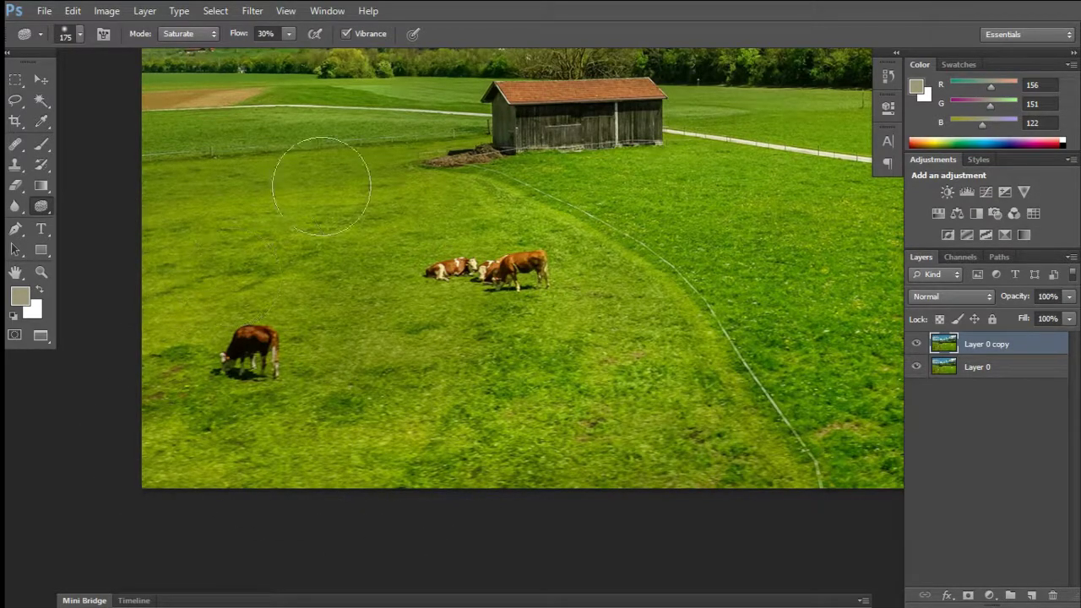
left_click_drag(253, 198, 260, 218)
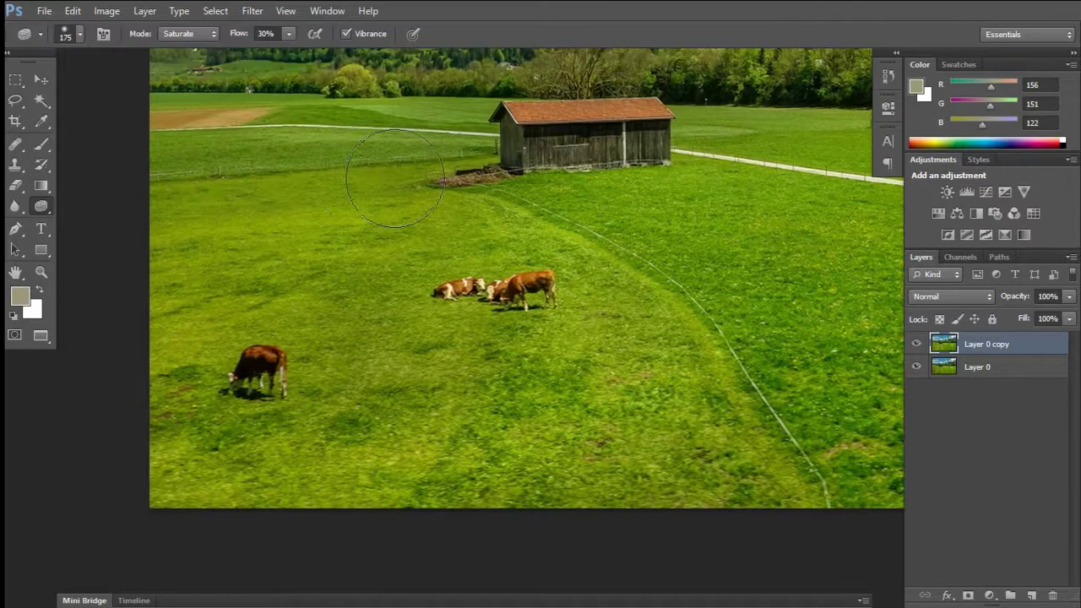
scroll(312, 285, "right", 5)
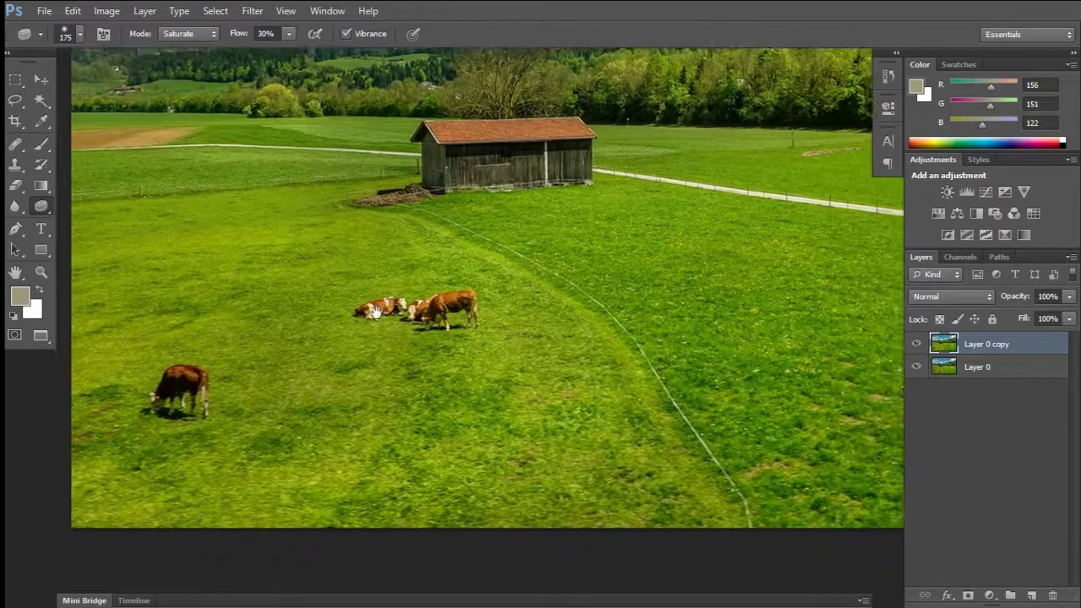